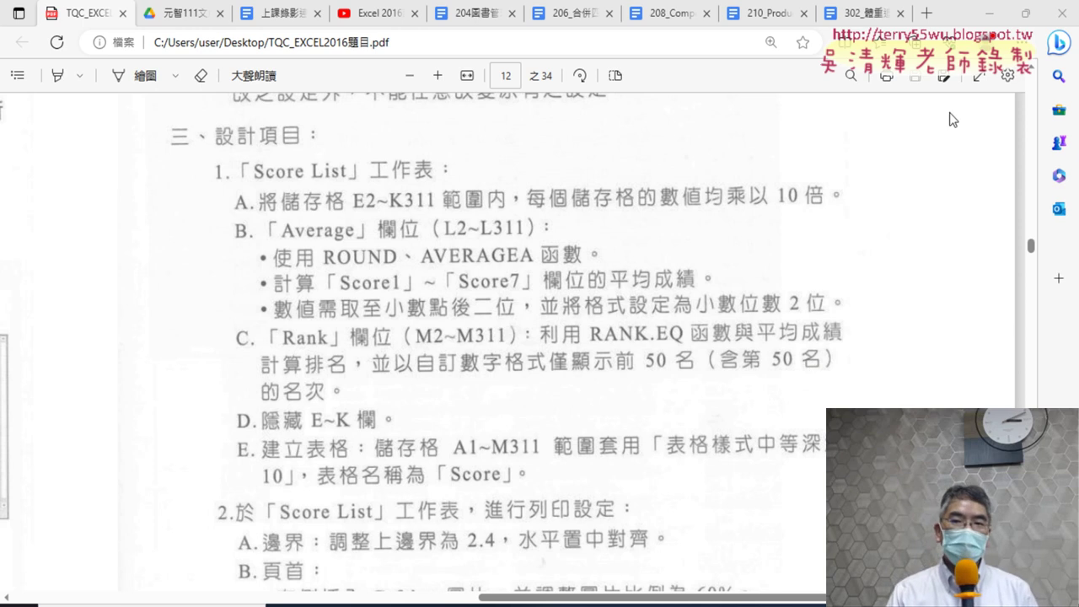
Step: Switch from the Edge PDF to the EXD02 workbook's Score List sheet in Excel
left_click(990, 13)
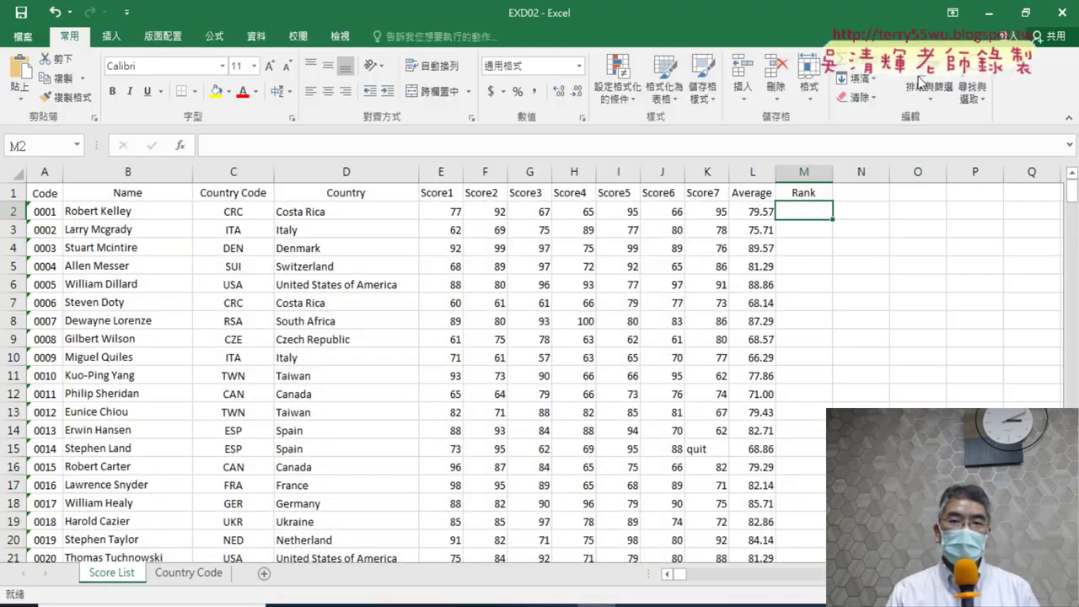
Step: Select cell M2 under Rank and launch Insert Function for its formula
left_click(811, 193)
left_click(817, 211)
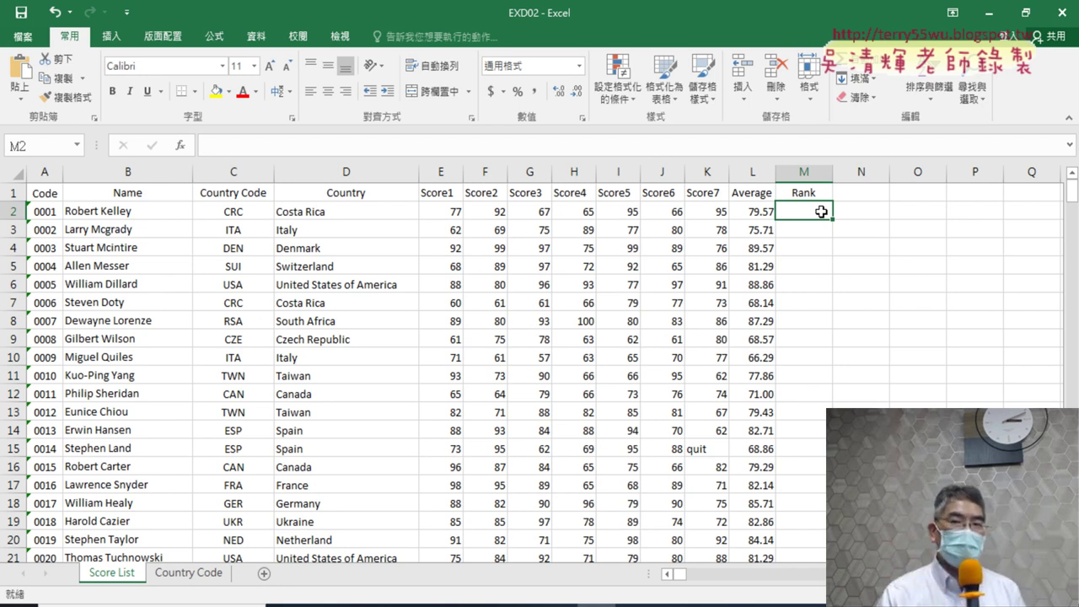
left_click(180, 145)
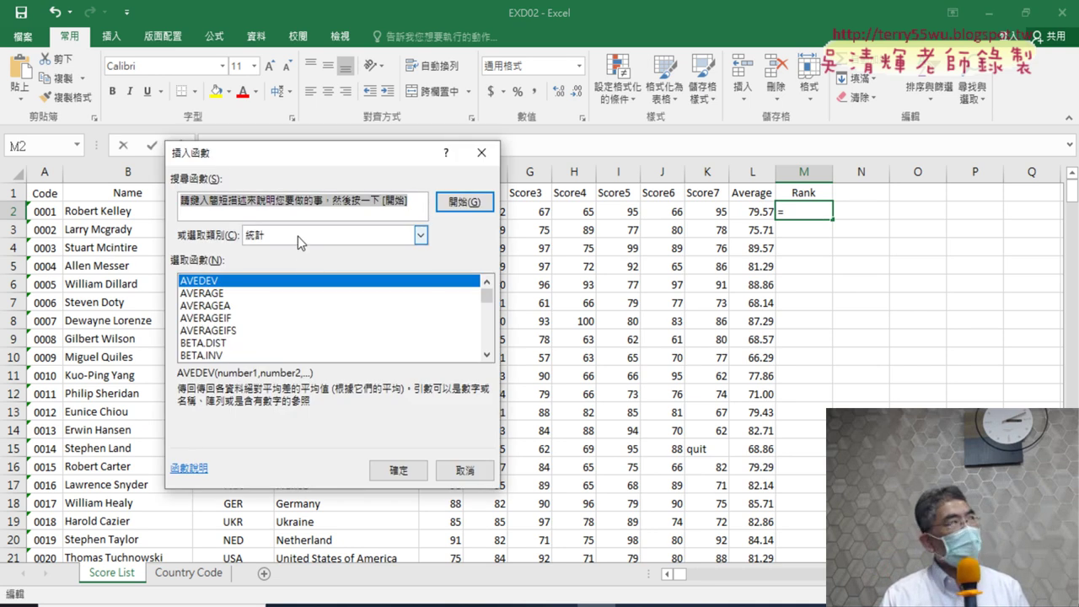
Step: Pick RANK.EQ from the statistical function list
left_click(280, 295)
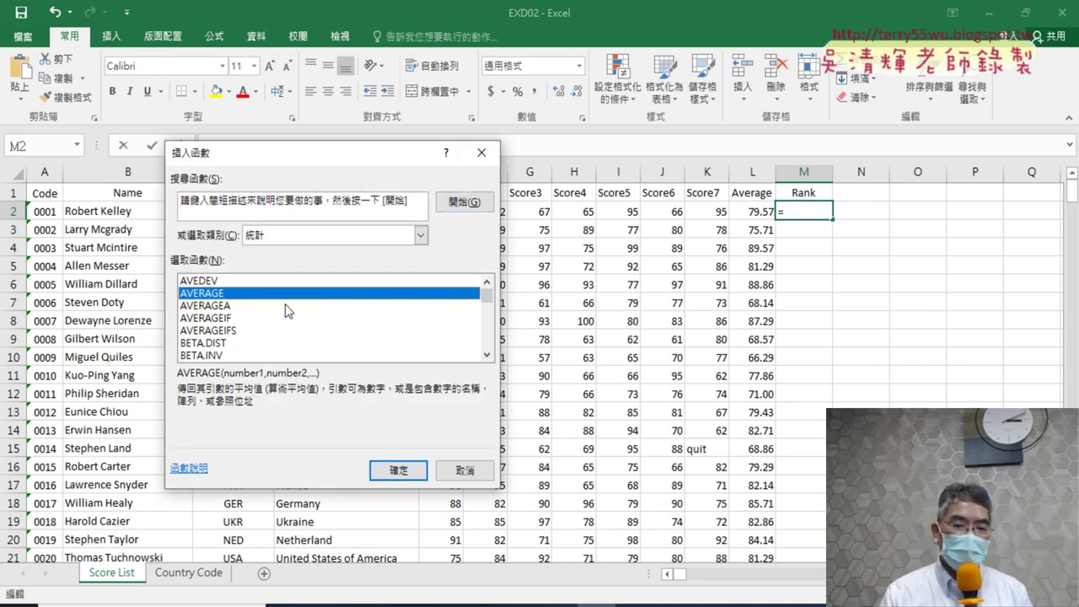
key("r")
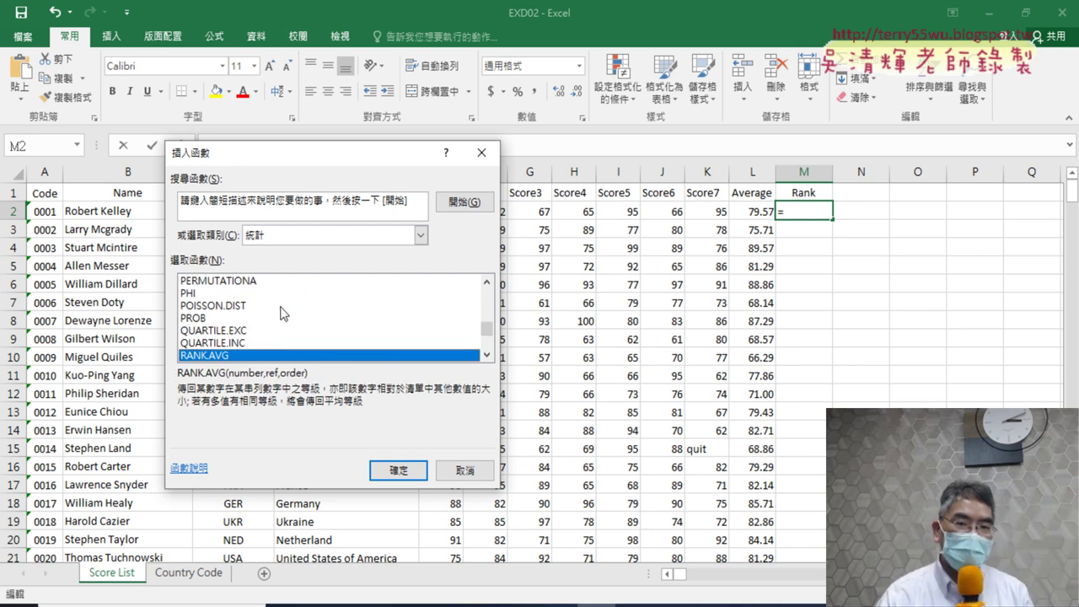
left_click(487, 356)
left_click(488, 356)
left_click(487, 356)
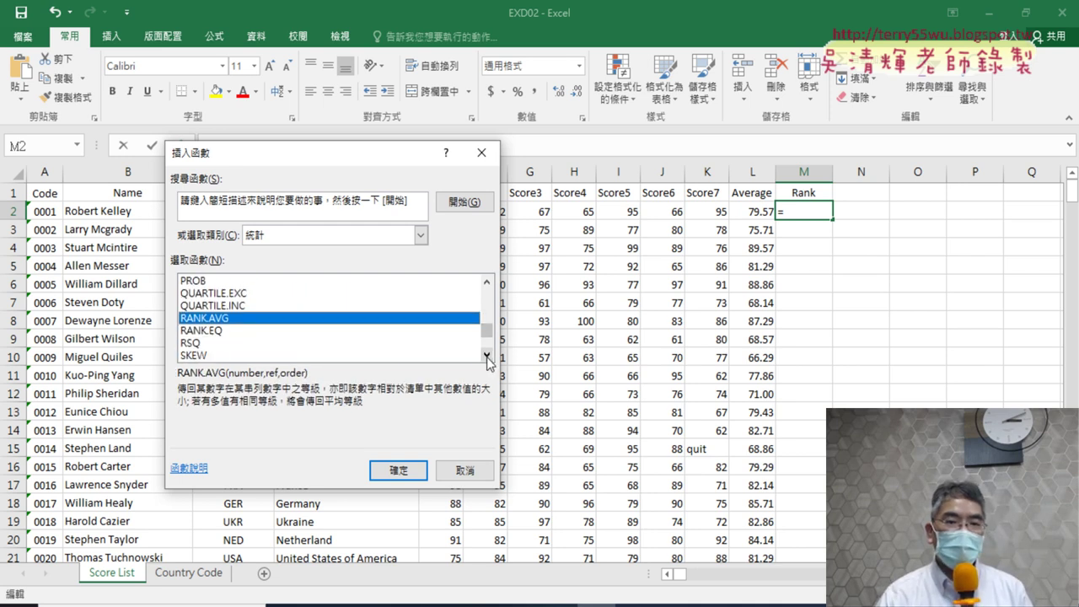
left_click(222, 330)
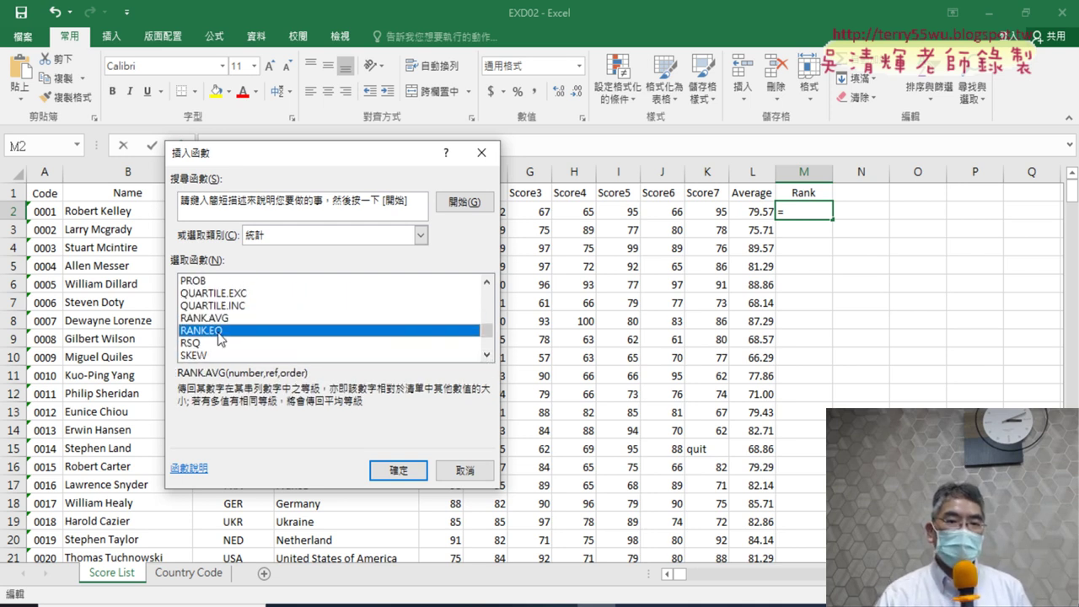
left_click(223, 320)
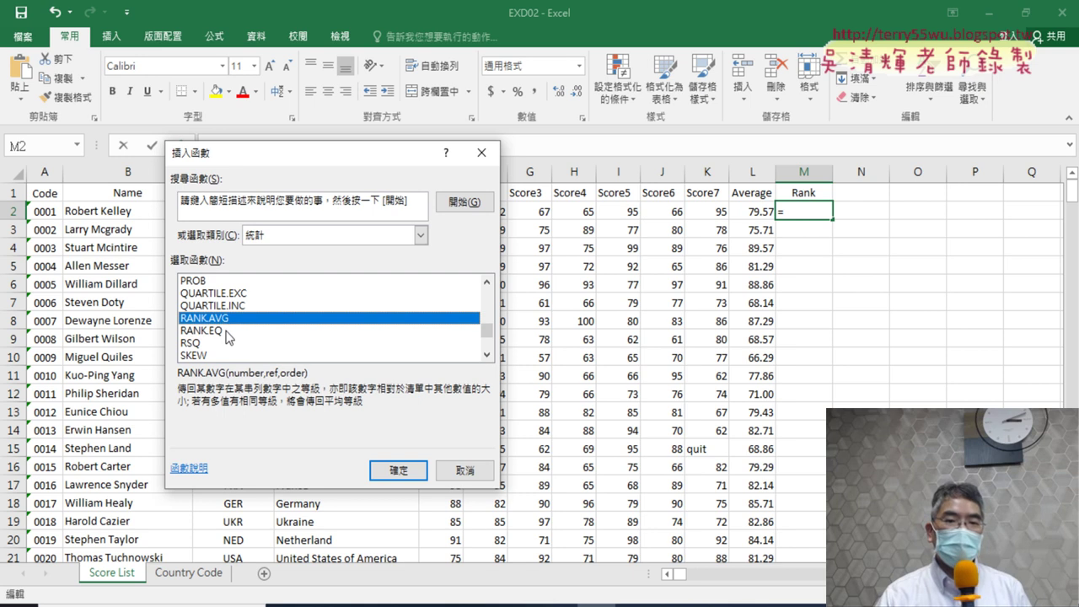
left_click(240, 334)
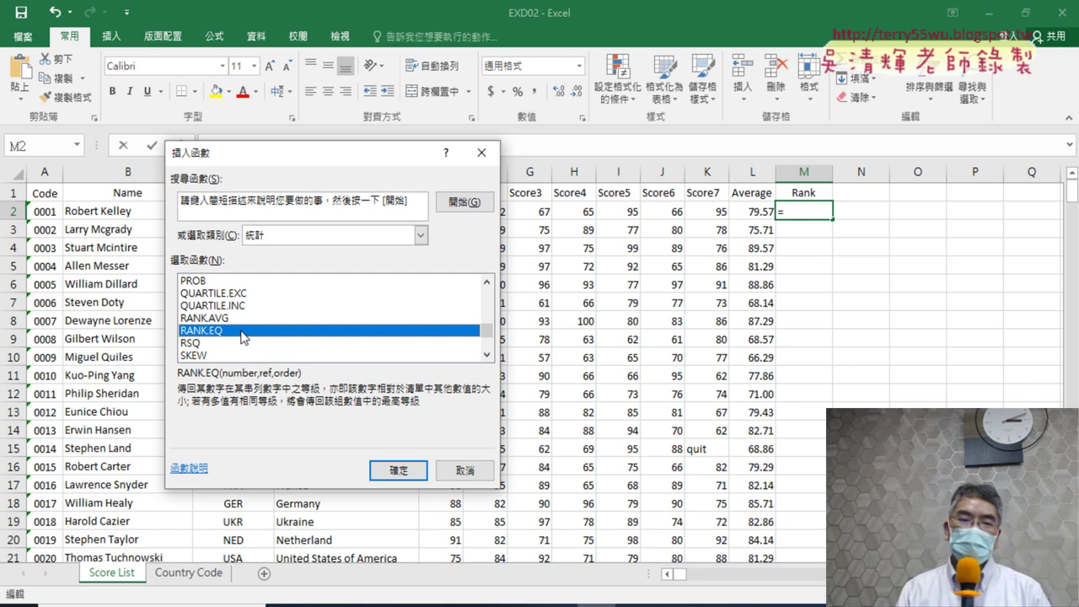
Step: Compare RANK.AVG's description, then confirm RANK.EQ to reach its Function Arguments
left_click(266, 322)
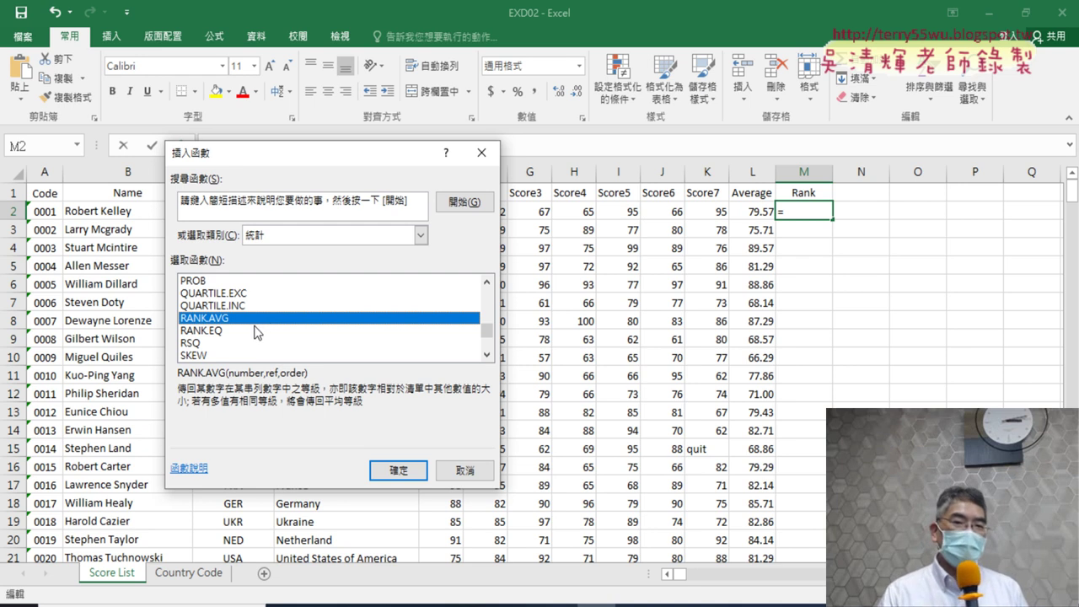
left_click(250, 331)
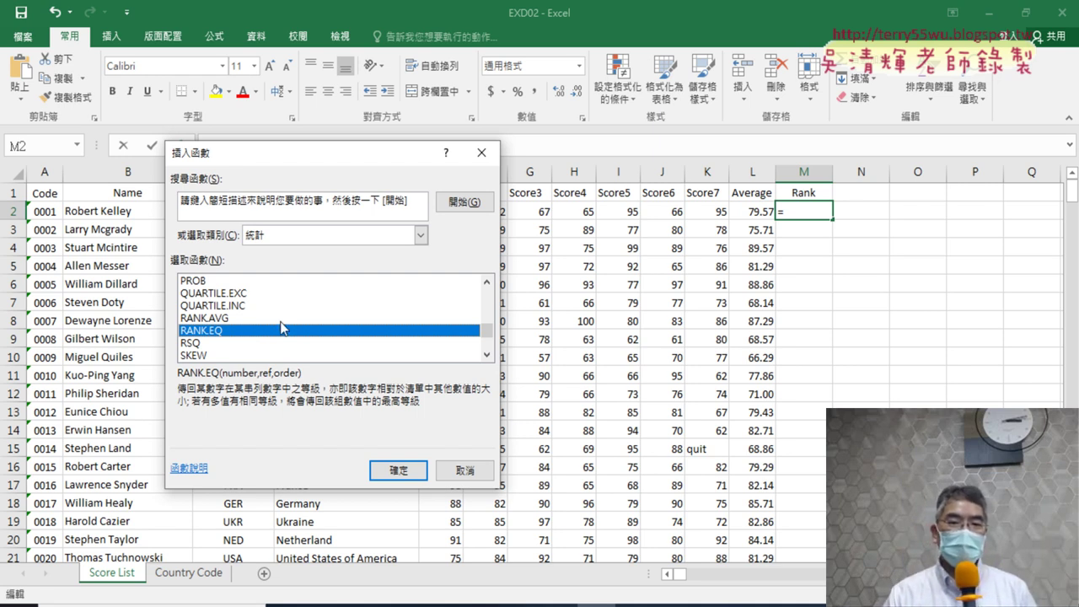
left_click(398, 473)
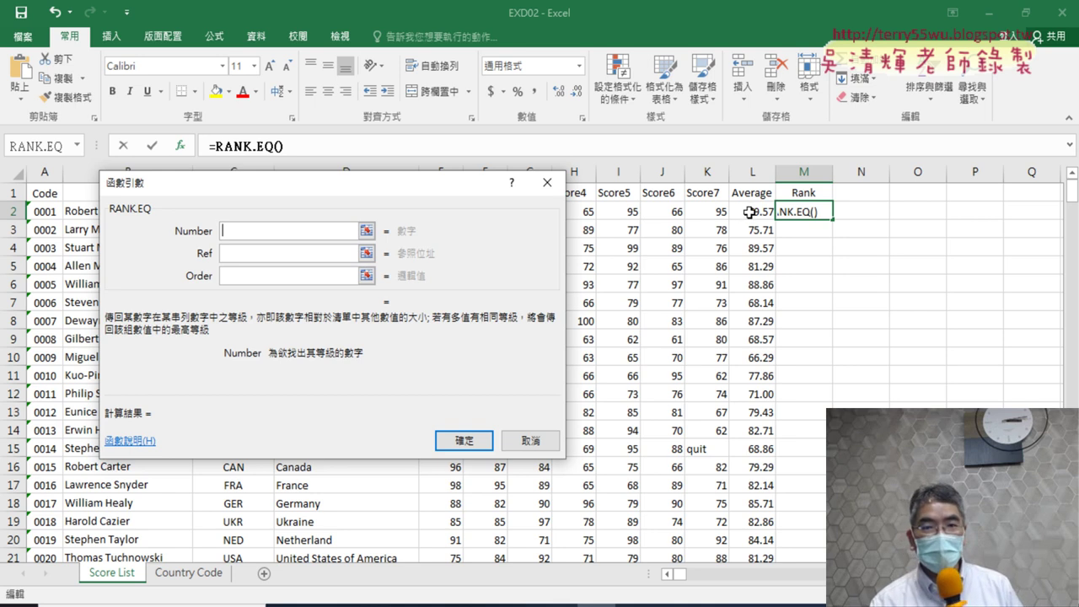
Step: Set RANK.EQ's Number argument to L2, making M2 read =RANK.EQ(L2)
left_click(752, 211)
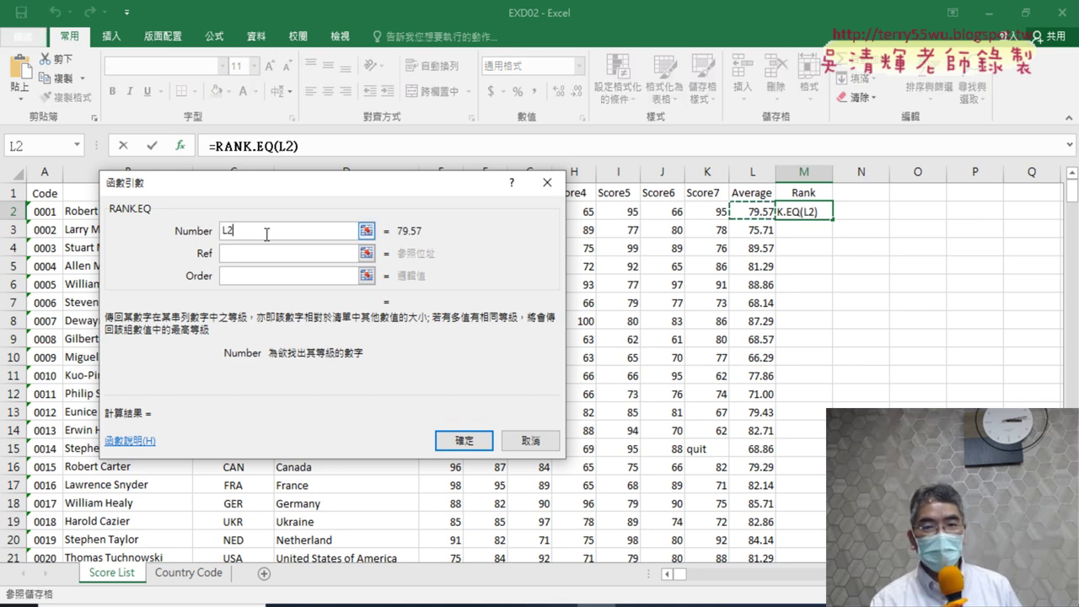
left_click_drag(273, 210, 351, 321)
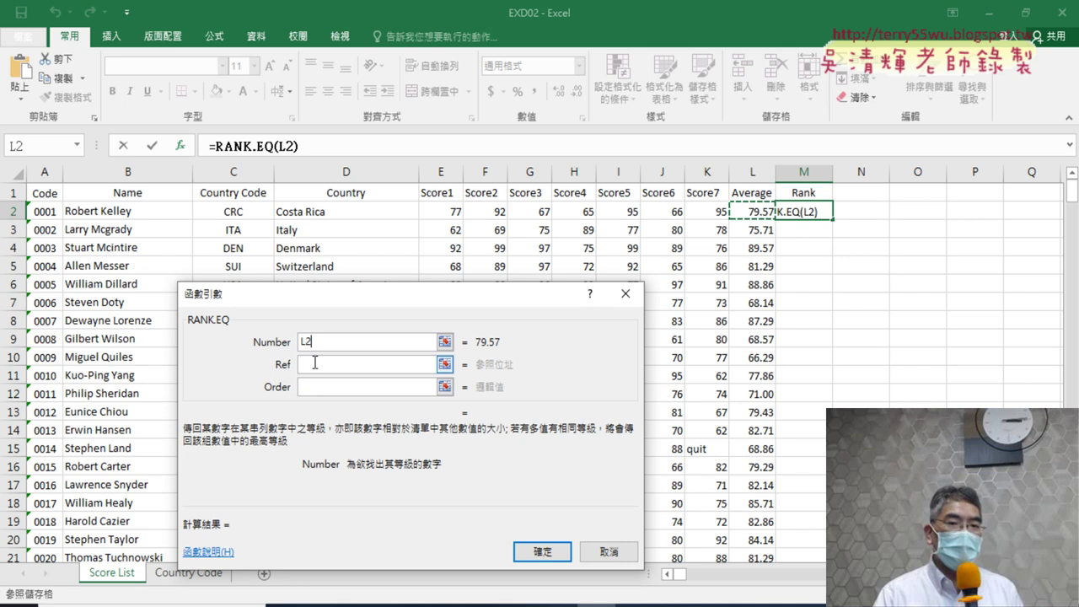
left_click(316, 365)
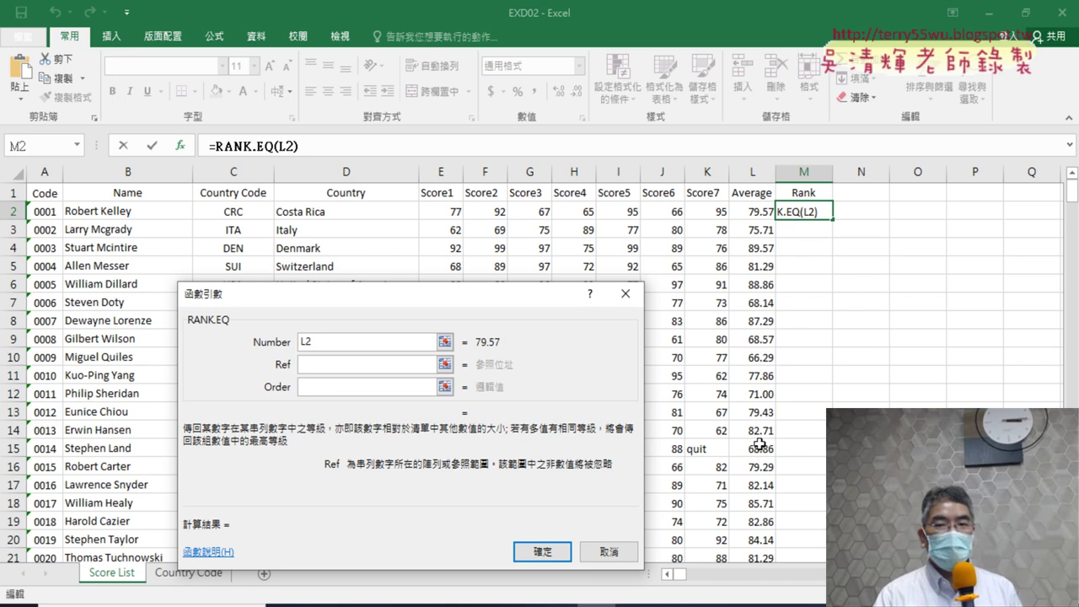
left_click_drag(498, 307, 474, 213)
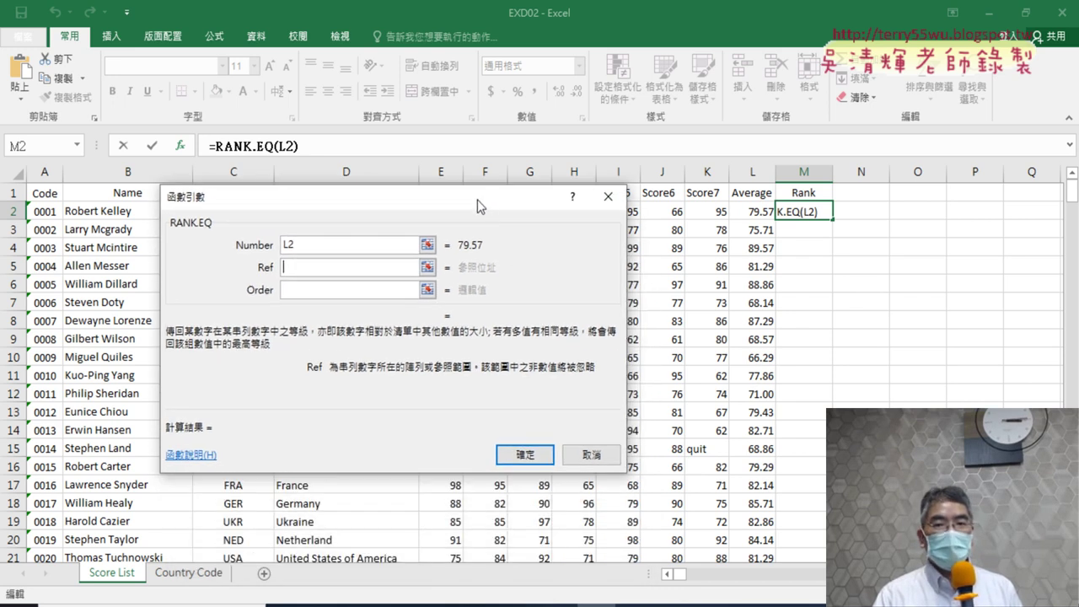
Step: Set the Ref argument to the Average range L2:L311, giving rank 189
left_click(751, 212)
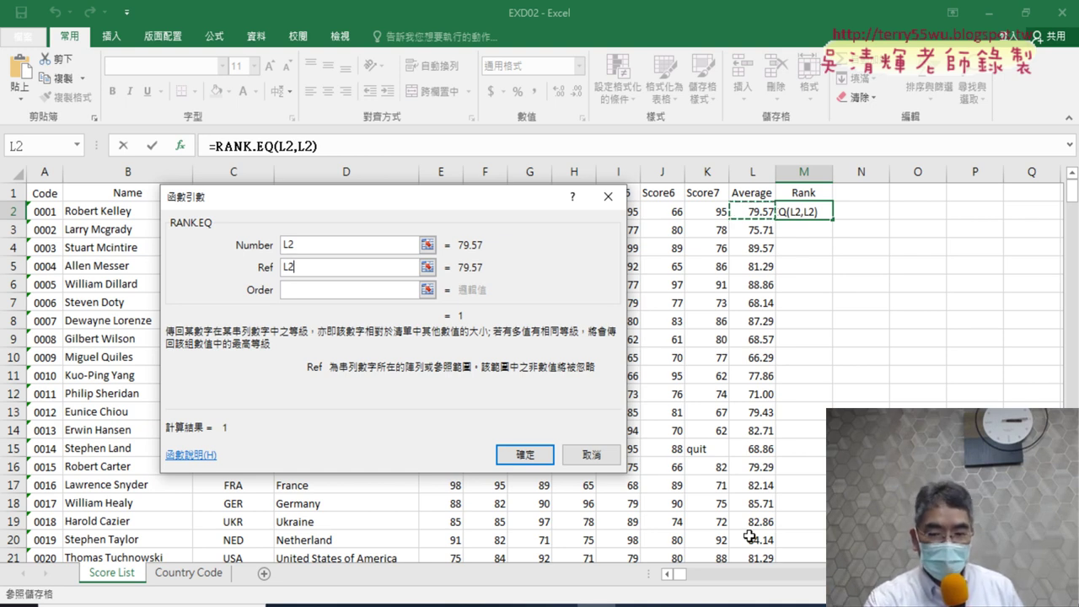
key("ctrl+shift+Down")
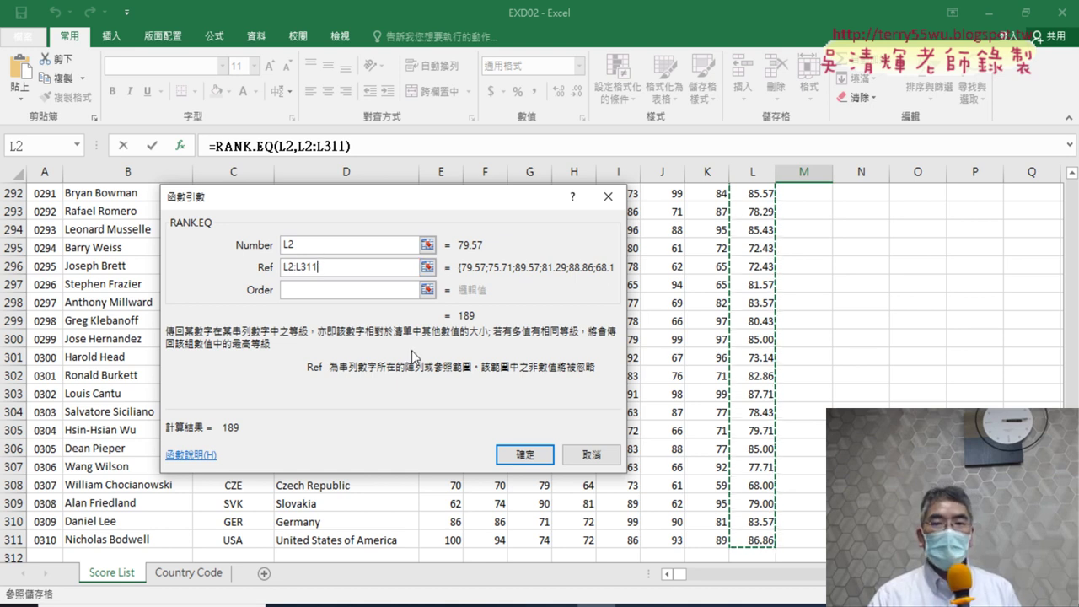
Step: Move to the Order argument to view its explanation, leaving it blank
left_click(296, 293)
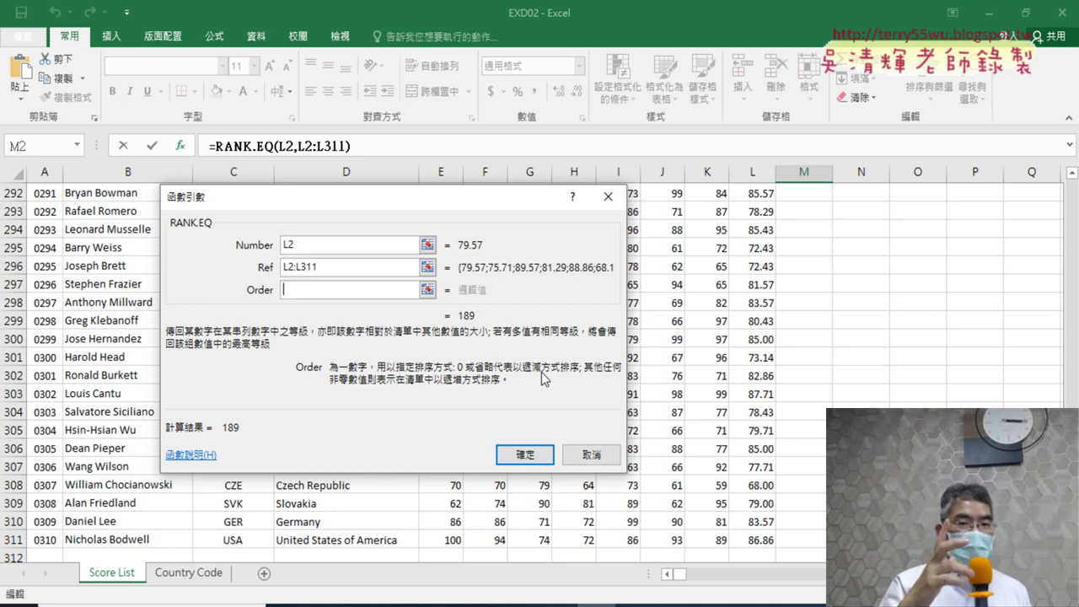
type("0")
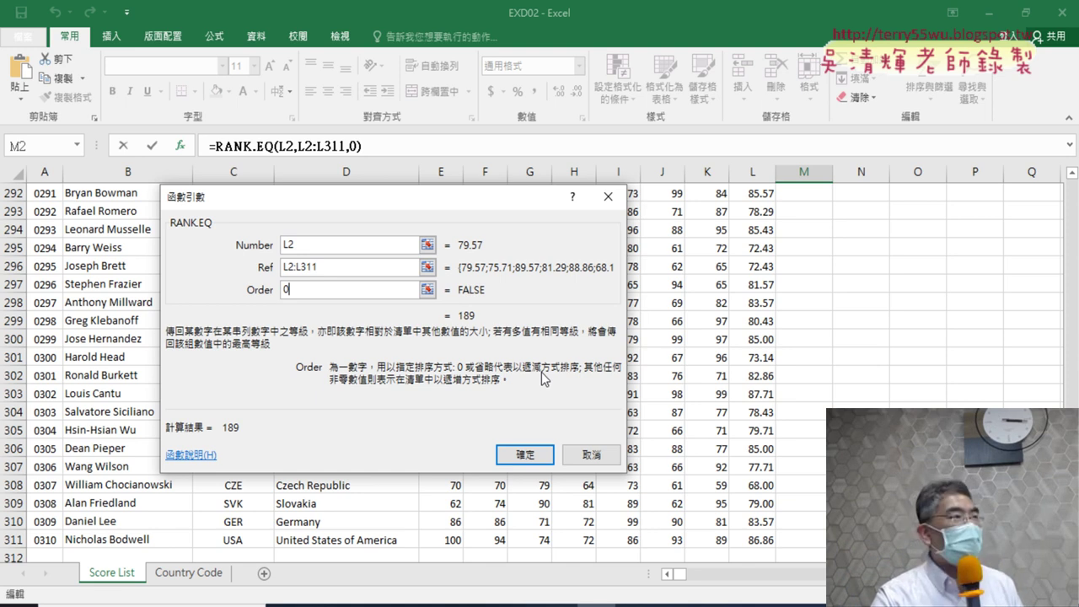
key("BackSpace")
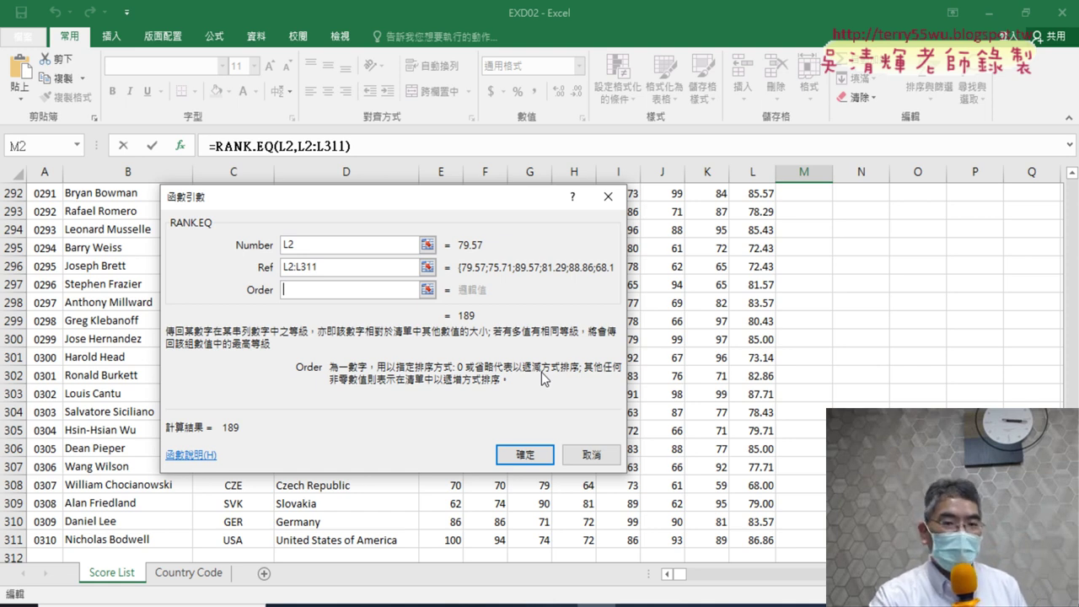
type("0")
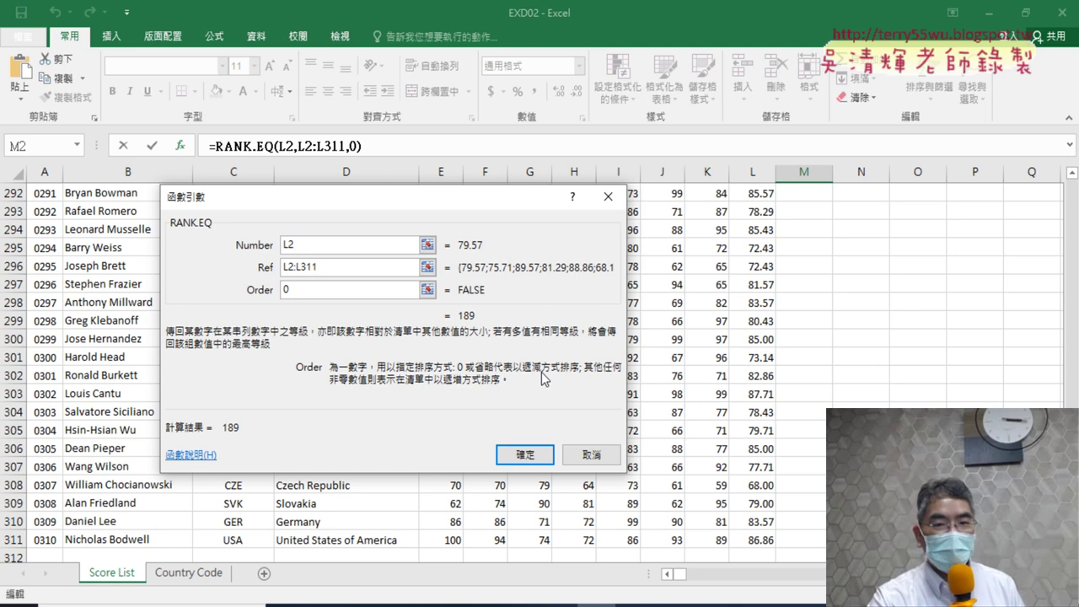
key("BackSpace")
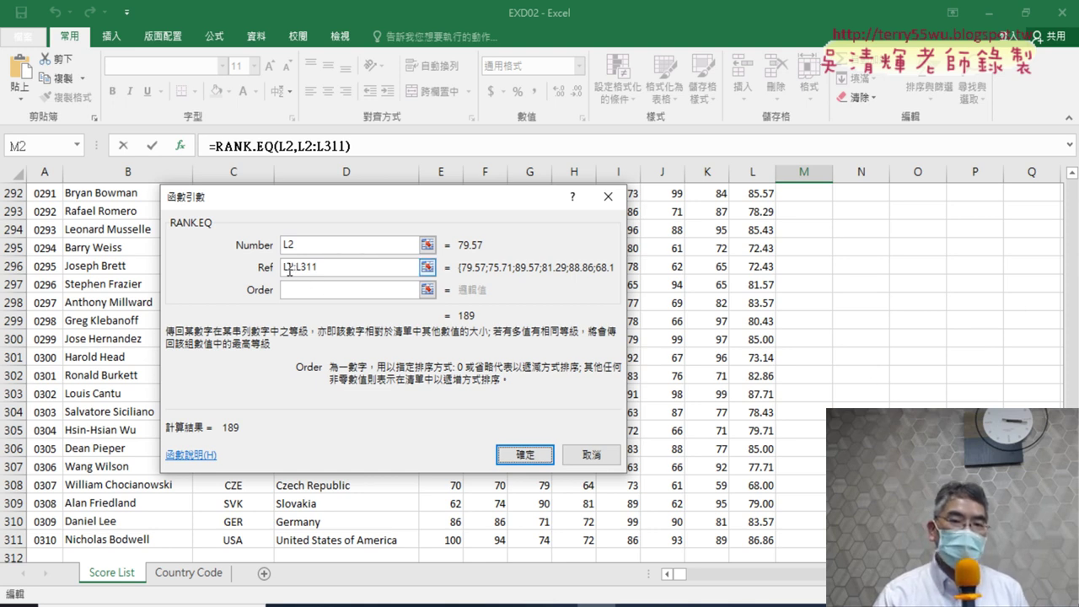
Step: Lock the Ref rows as L$2:L$311 and finish =RANK.EQ(L2,L$2:L$311) in M2
left_click(336, 270)
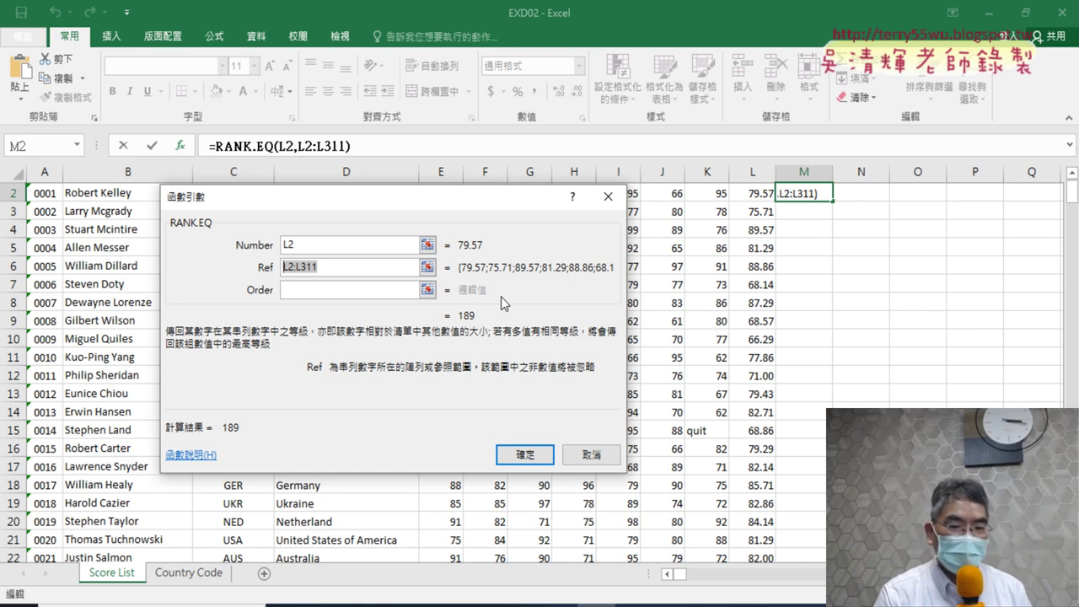
key("F4")
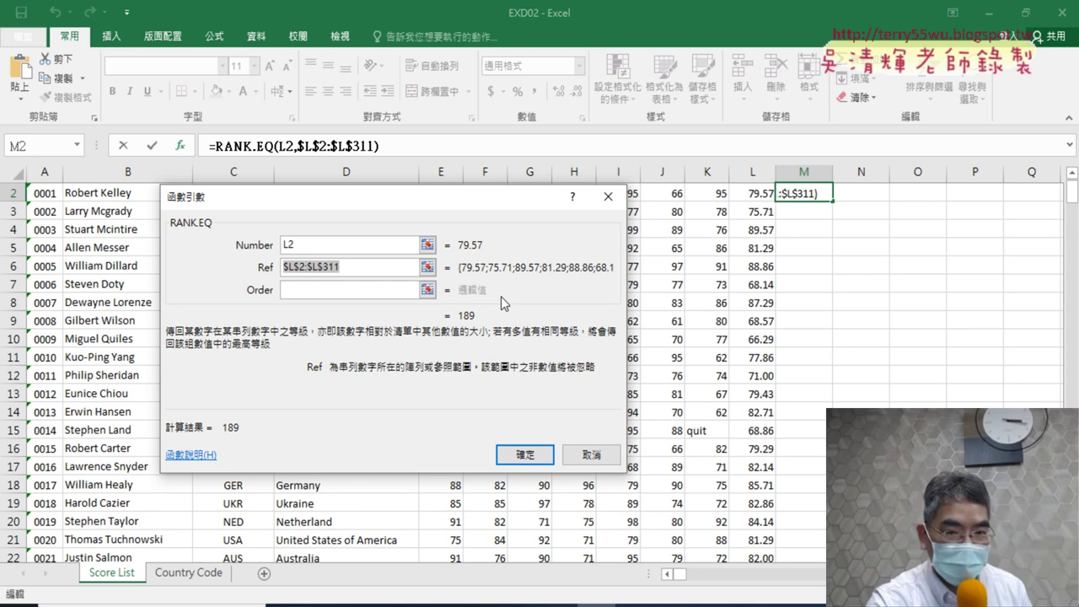
key("F4")
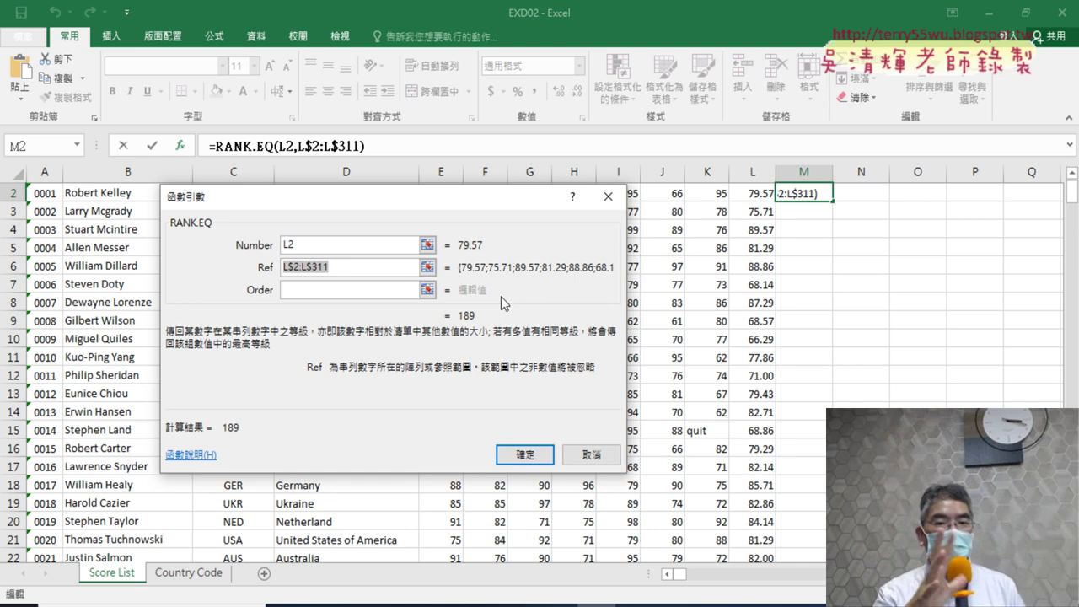
left_click(524, 455)
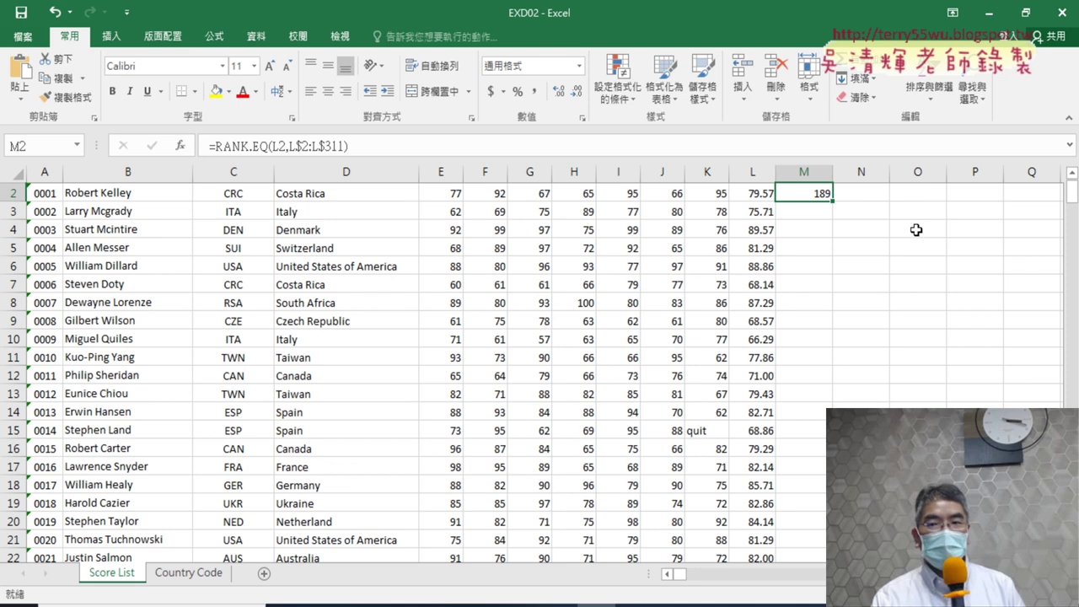
Step: Fill M2's RANK.EQ formula down all 310 Rank rows, then select L4:M4
scroll(885, 224, "up", 1)
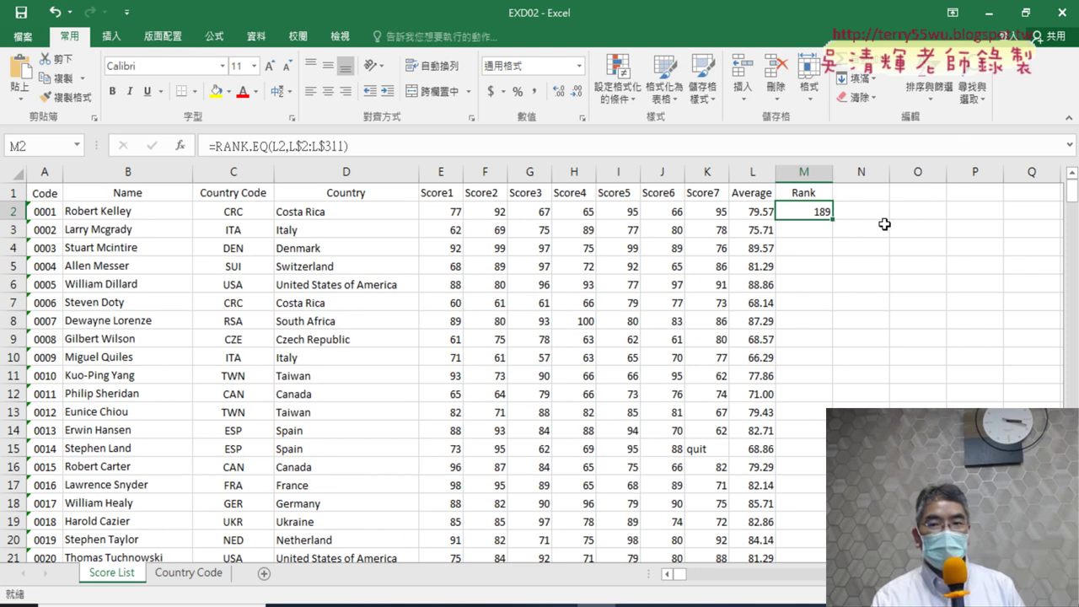
double_click(835, 220)
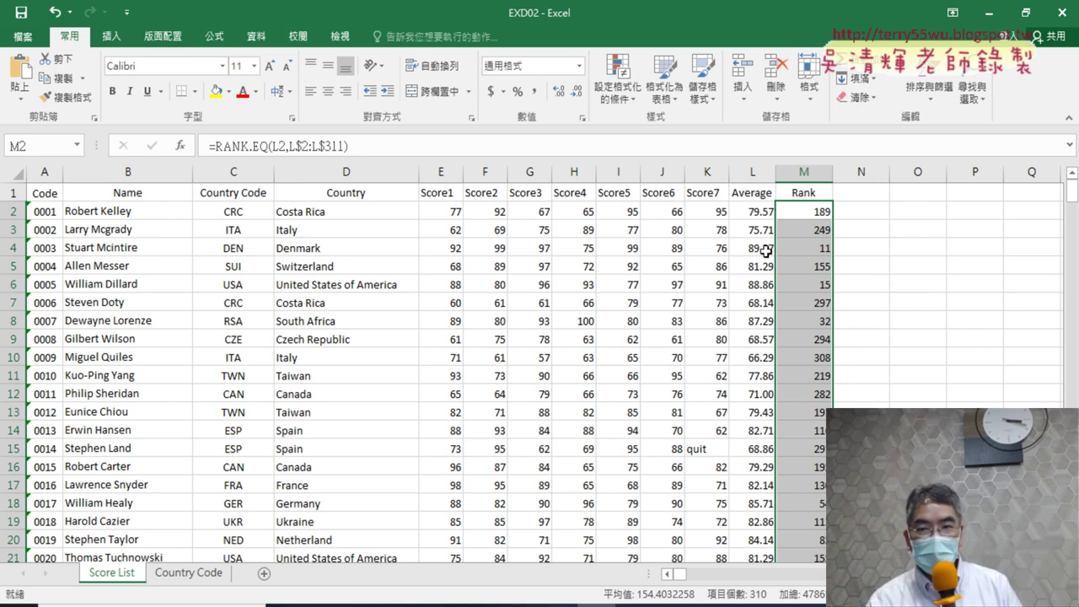
left_click_drag(759, 249, 807, 248)
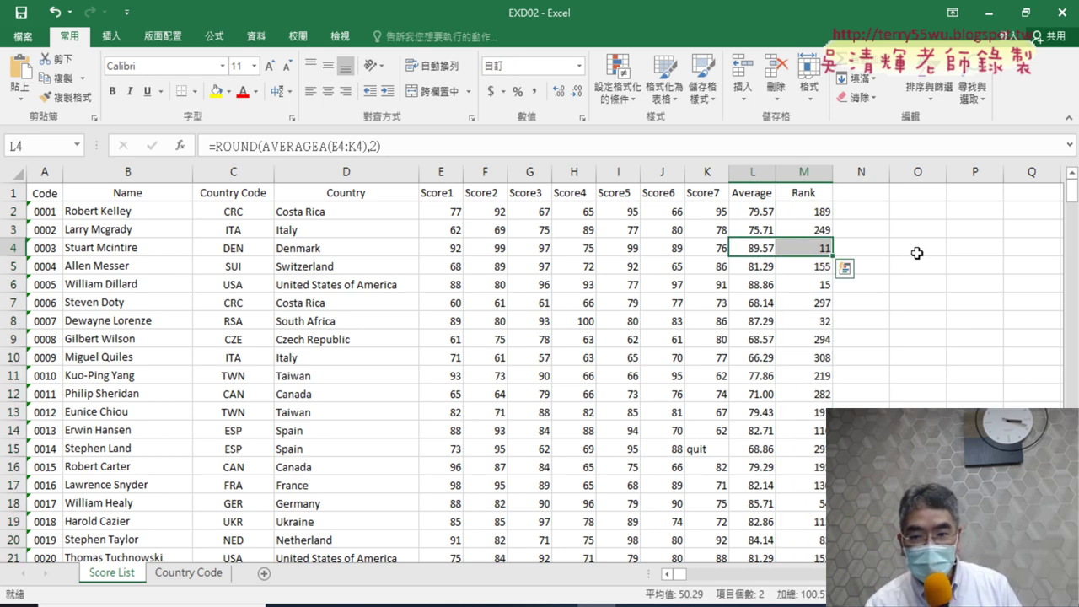
scroll(918, 253, "down", 3)
scroll(917, 253, "down", 2)
scroll(917, 253, "down", 2)
scroll(917, 253, "down", 1)
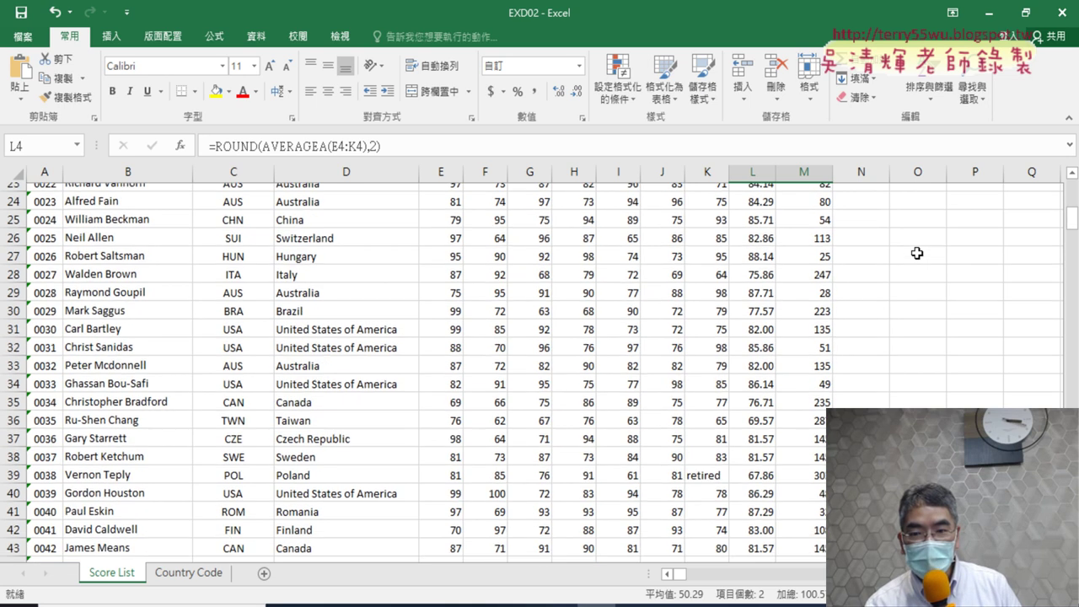
scroll(917, 253, "down", 3)
scroll(871, 380, "up", 1)
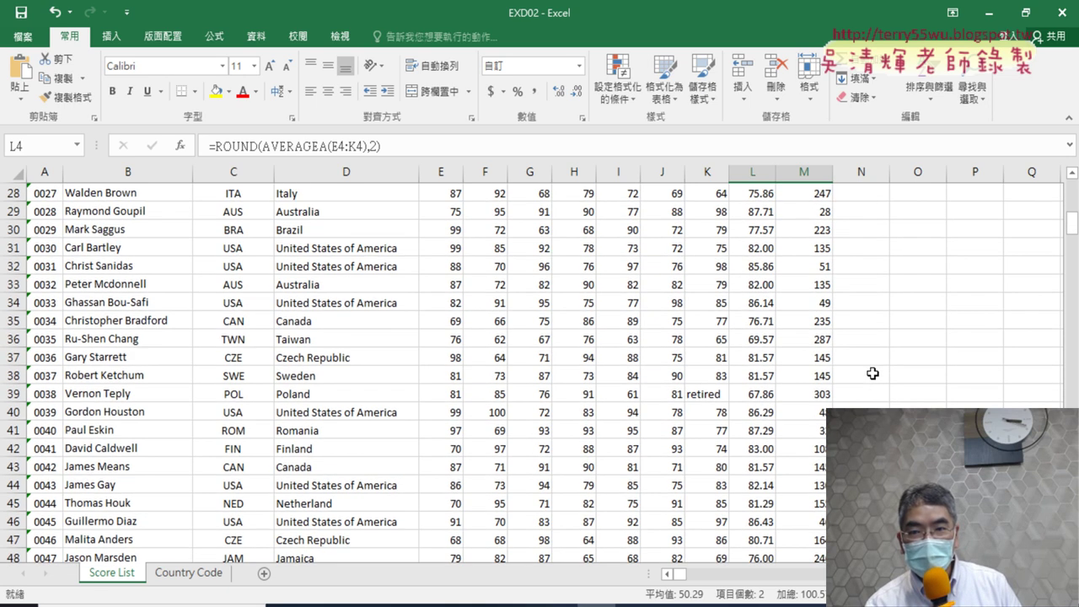
scroll(873, 374, "down", 1)
scroll(873, 373, "down", 2)
scroll(873, 374, "down", 1)
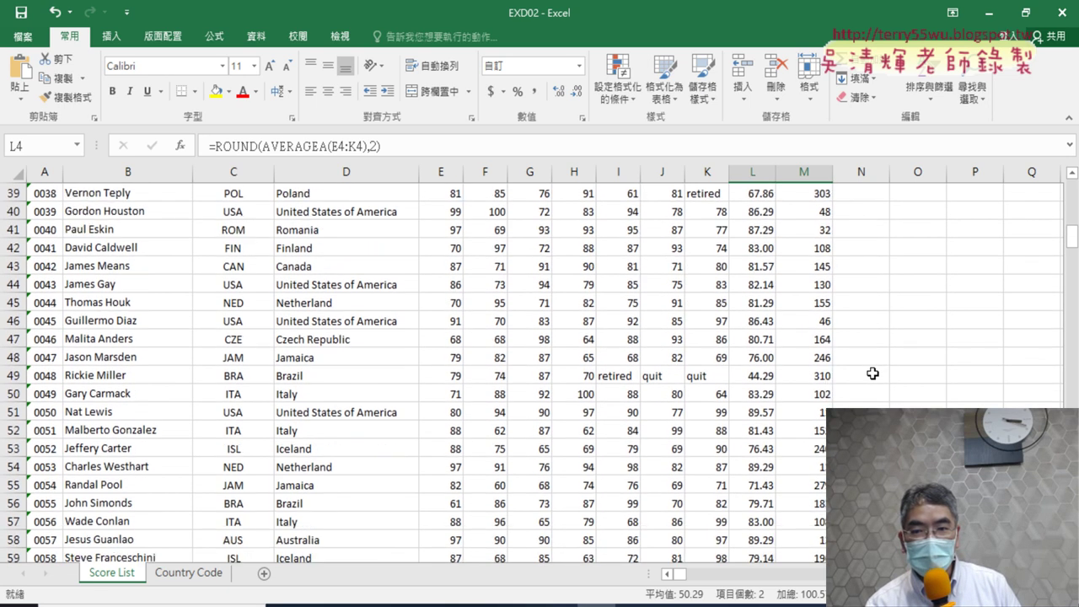
scroll(873, 374, "down", 1)
scroll(873, 374, "down", 1)
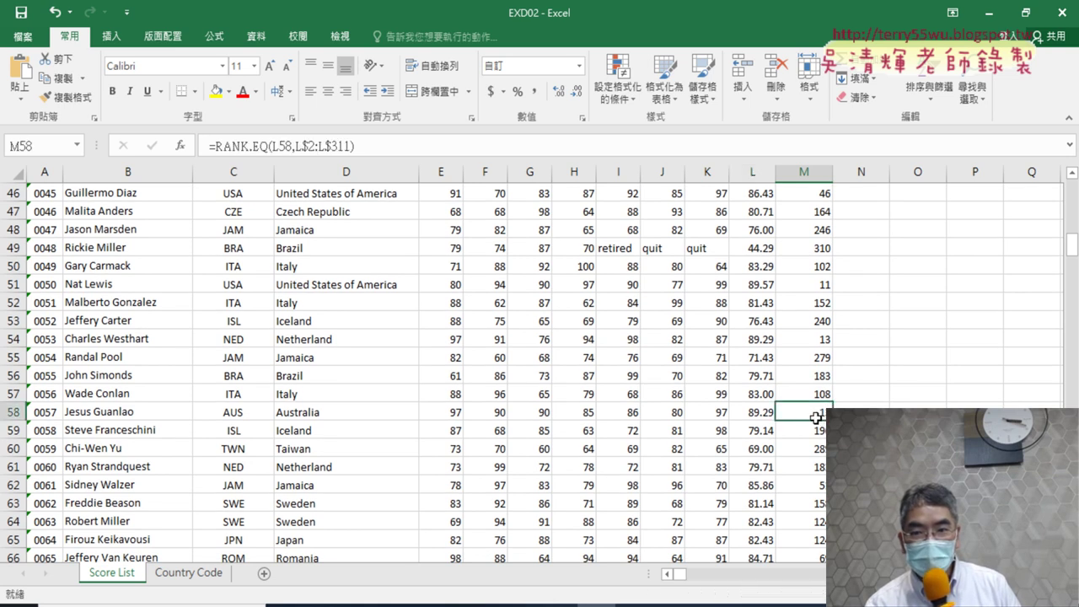
left_click_drag(822, 419, 763, 413)
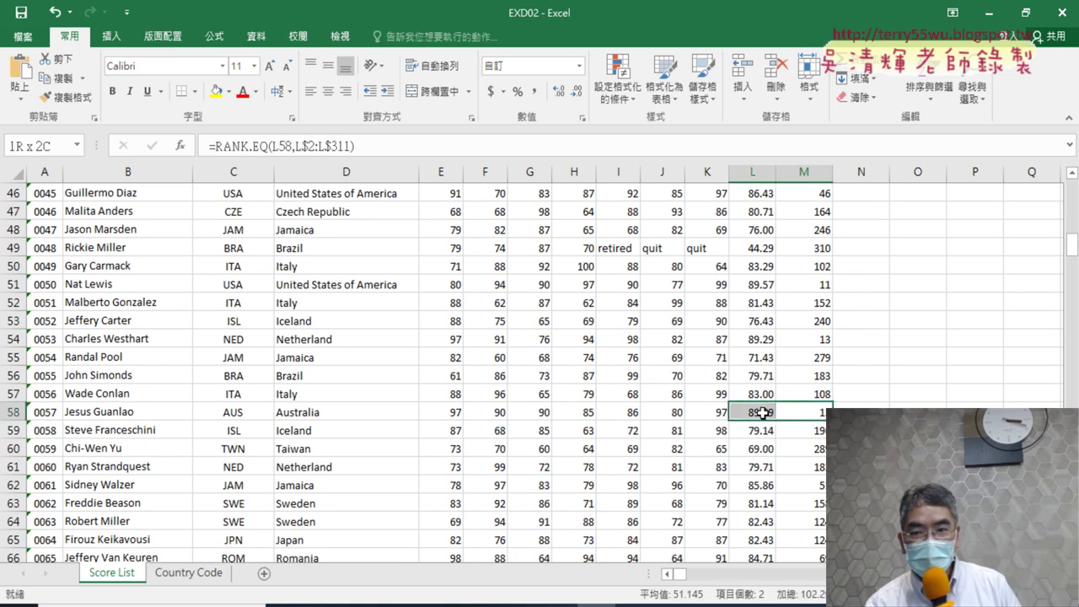
left_click(801, 338)
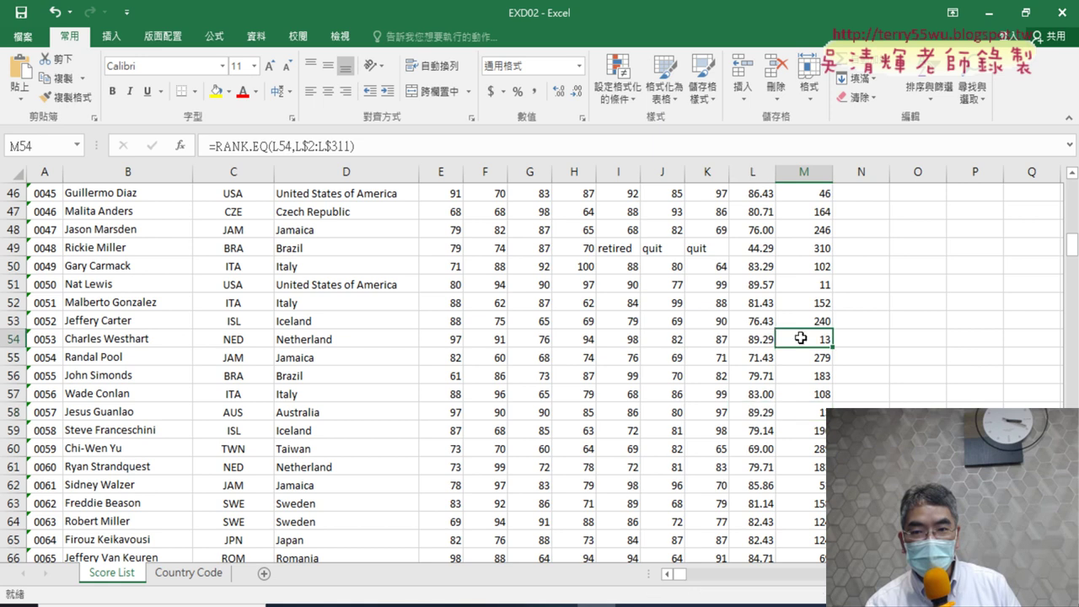
left_click_drag(802, 338, 759, 338)
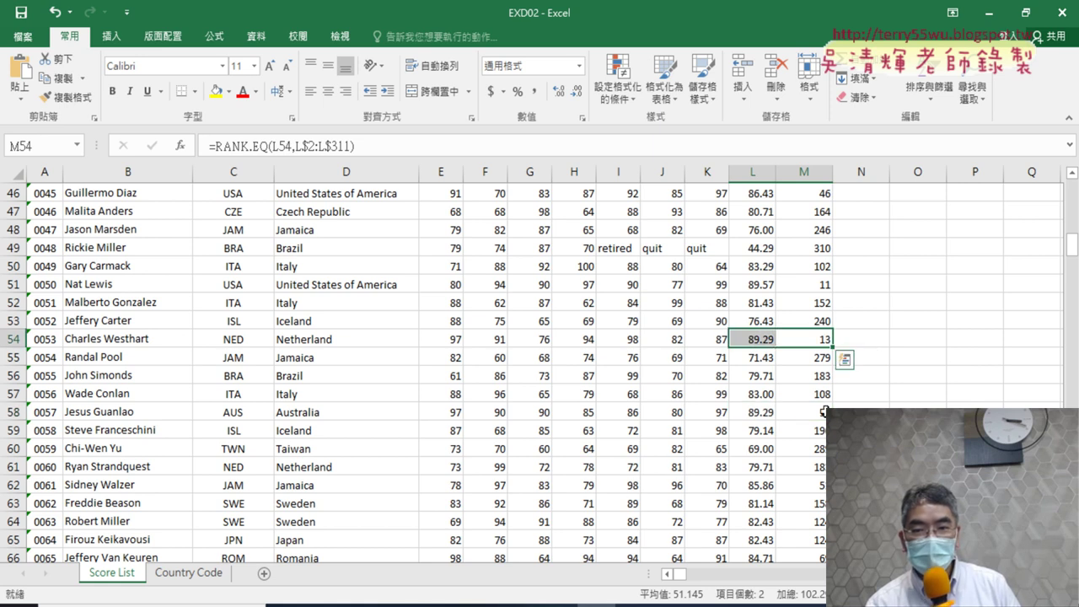
left_click_drag(825, 411, 750, 413)
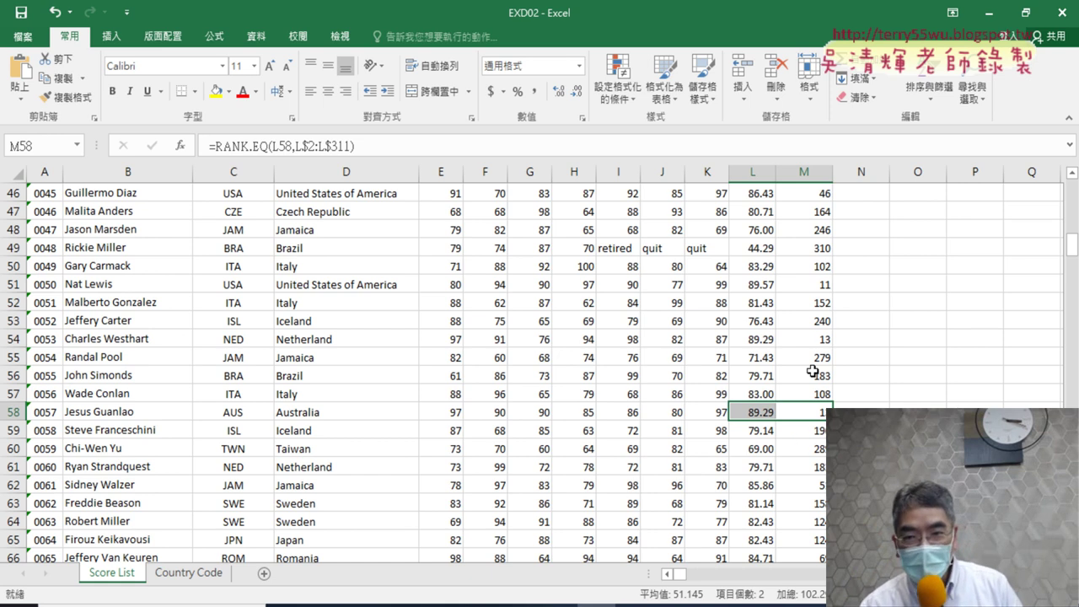
scroll(794, 454, "down", 3)
scroll(795, 456, "down", 3)
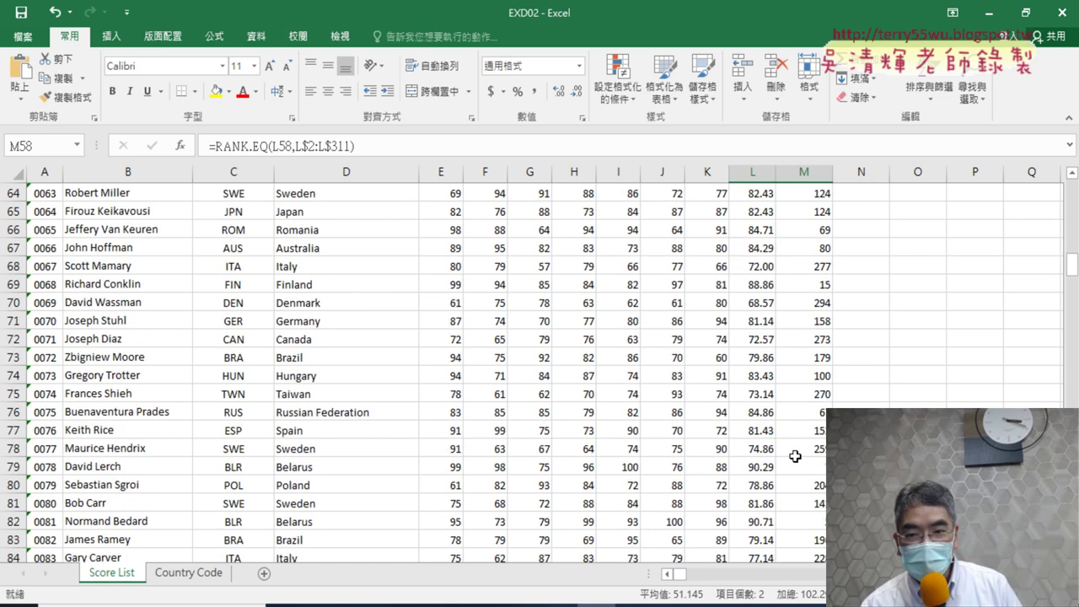
scroll(795, 457, "down", 3)
scroll(795, 457, "up", 1)
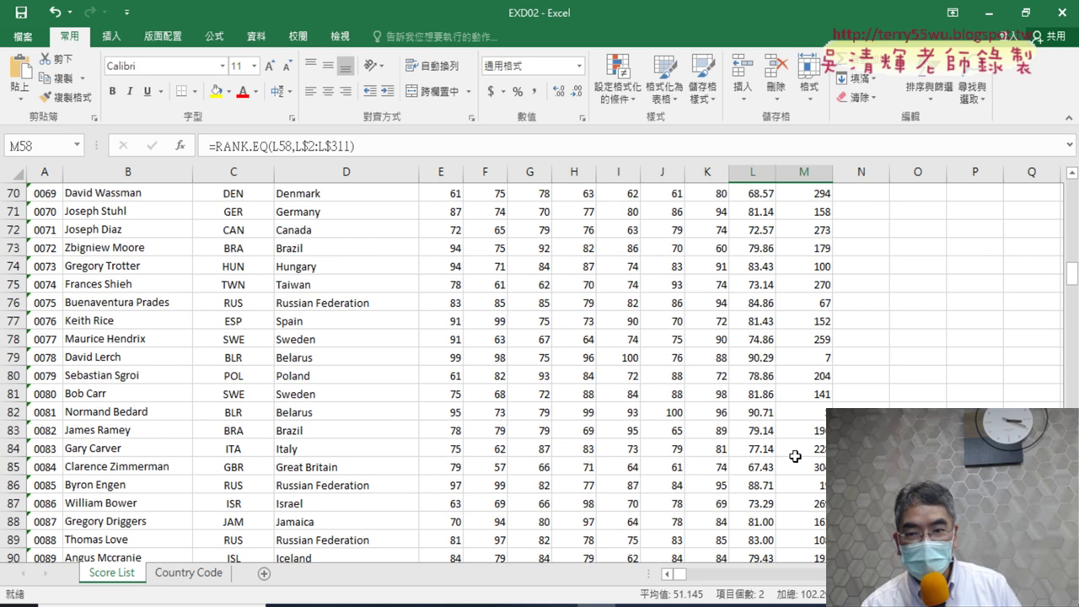
left_click_drag(795, 414, 753, 412)
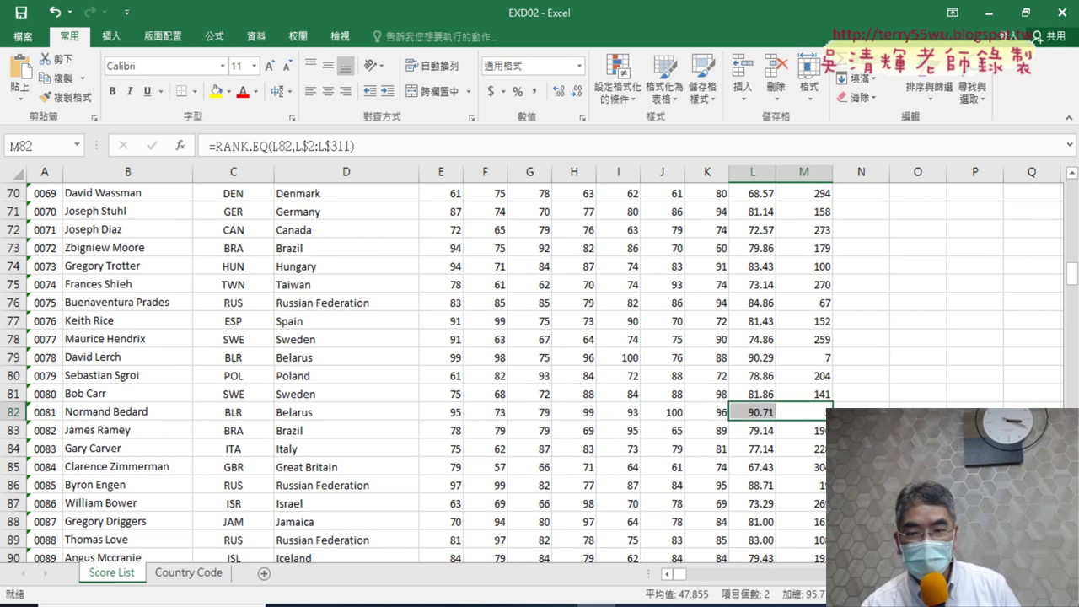
scroll(753, 412, "down", 2)
scroll(753, 412, "down", 1)
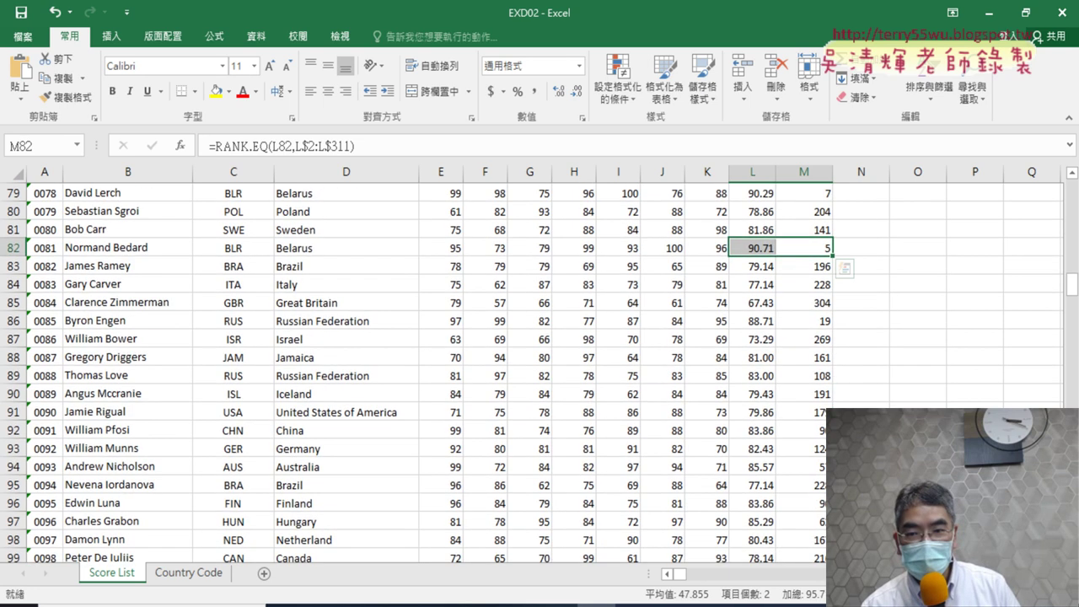
scroll(753, 412, "down", 4)
scroll(753, 412, "down", 3)
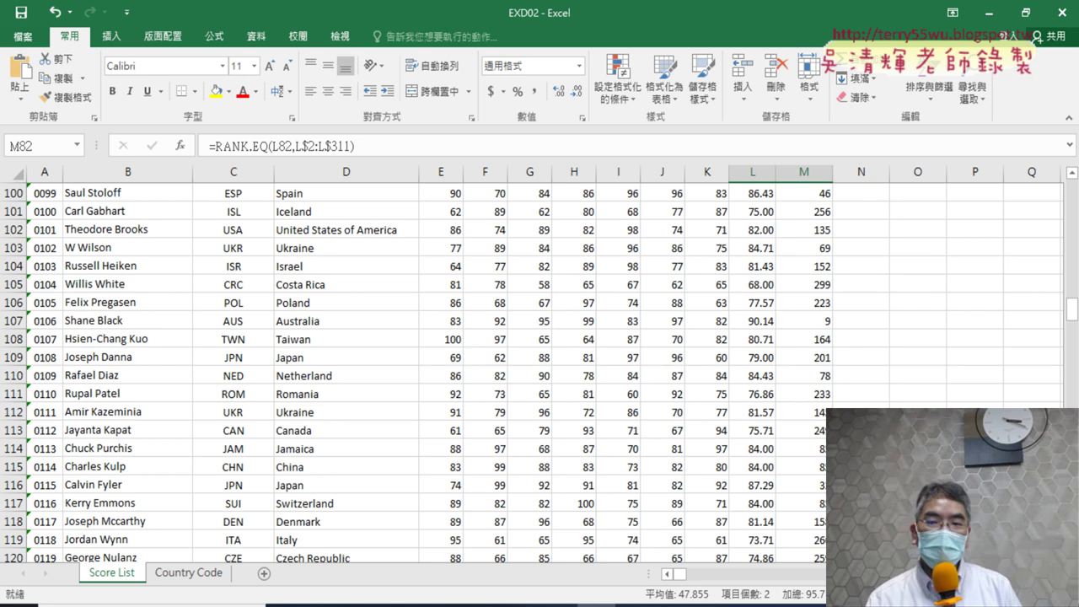
left_click_drag(1073, 319, 1073, 190)
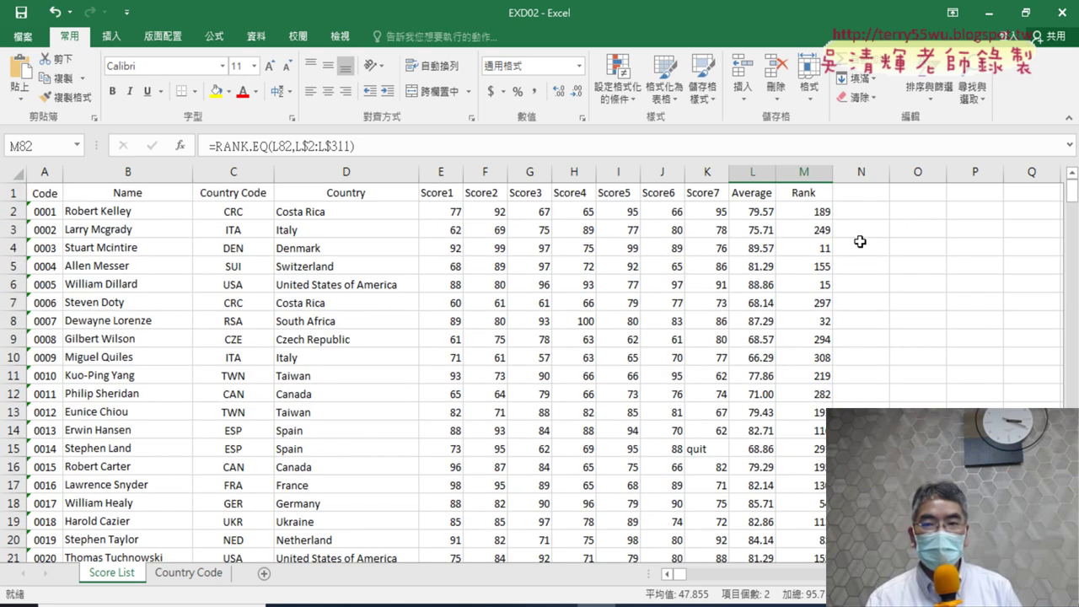
left_click(813, 216)
left_click_drag(813, 216, 811, 466)
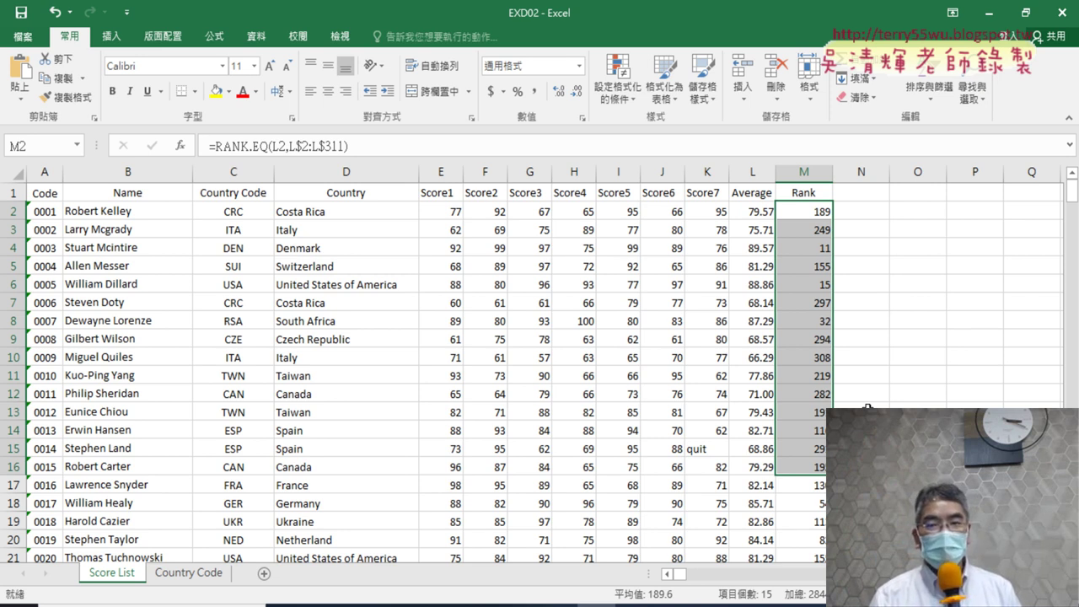
left_click(802, 194)
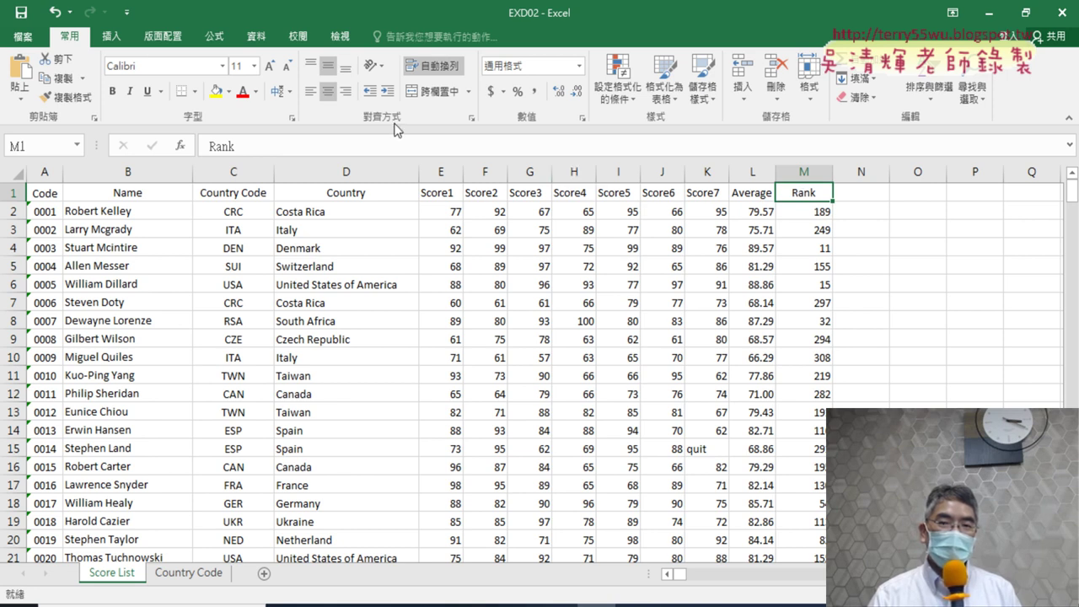
Step: Toggle the header filters on and off from the Data tab, then select M2:M3
left_click(255, 36)
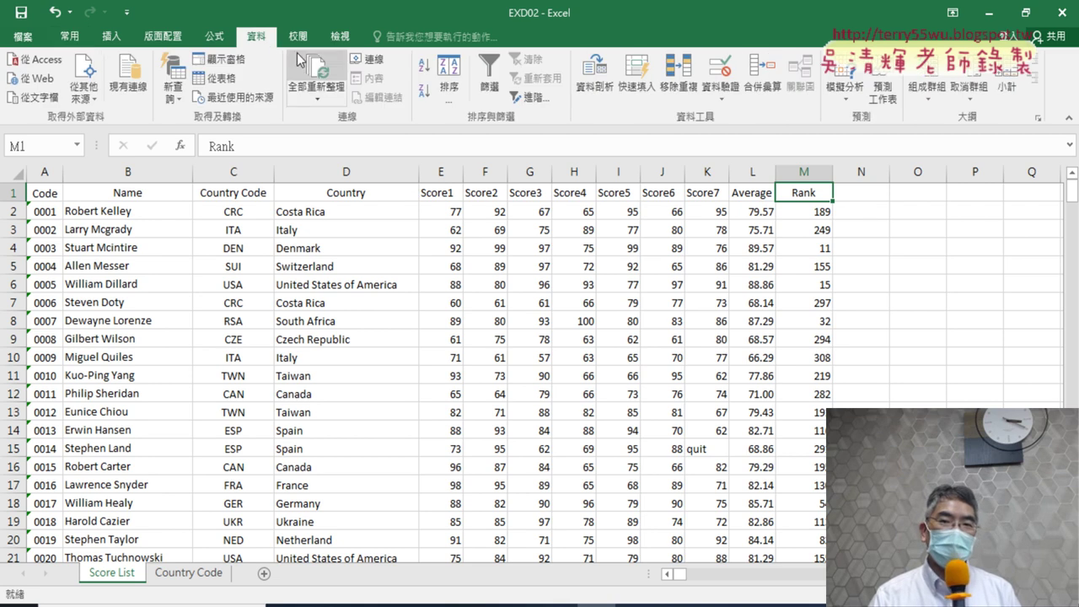
left_click(499, 91)
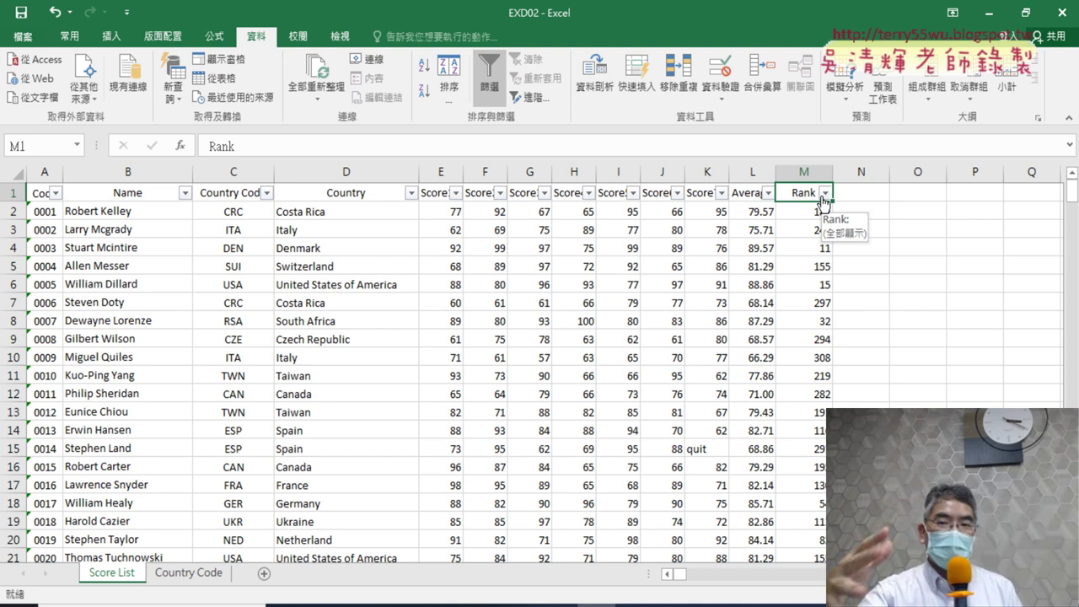
left_click(502, 78)
left_click_drag(815, 213, 809, 233)
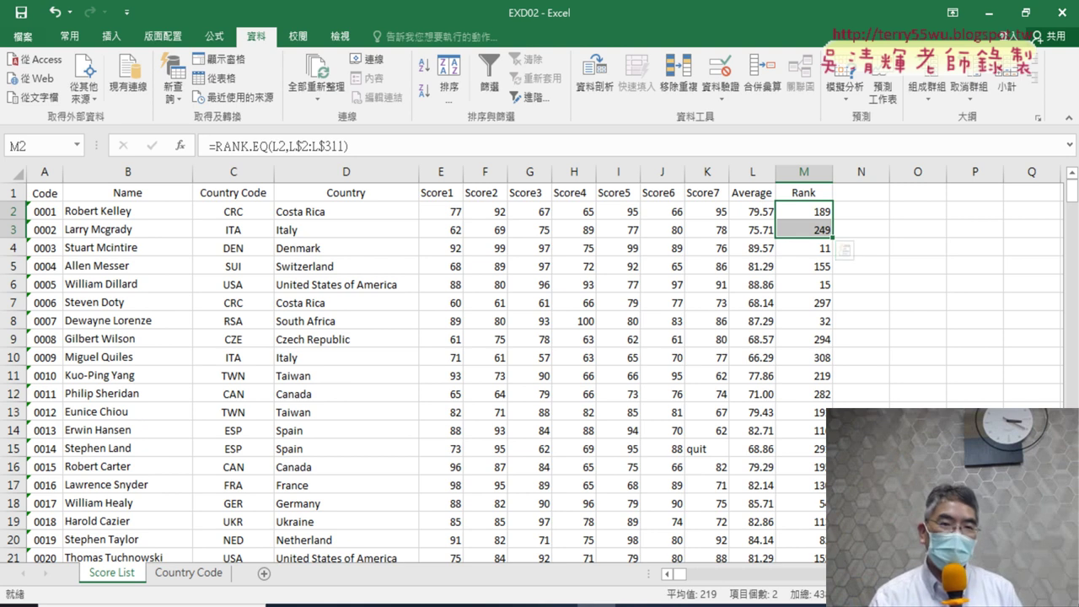
Step: Preview a white font colour on the first ranks without applying it, then reselect M2
left_click(70, 36)
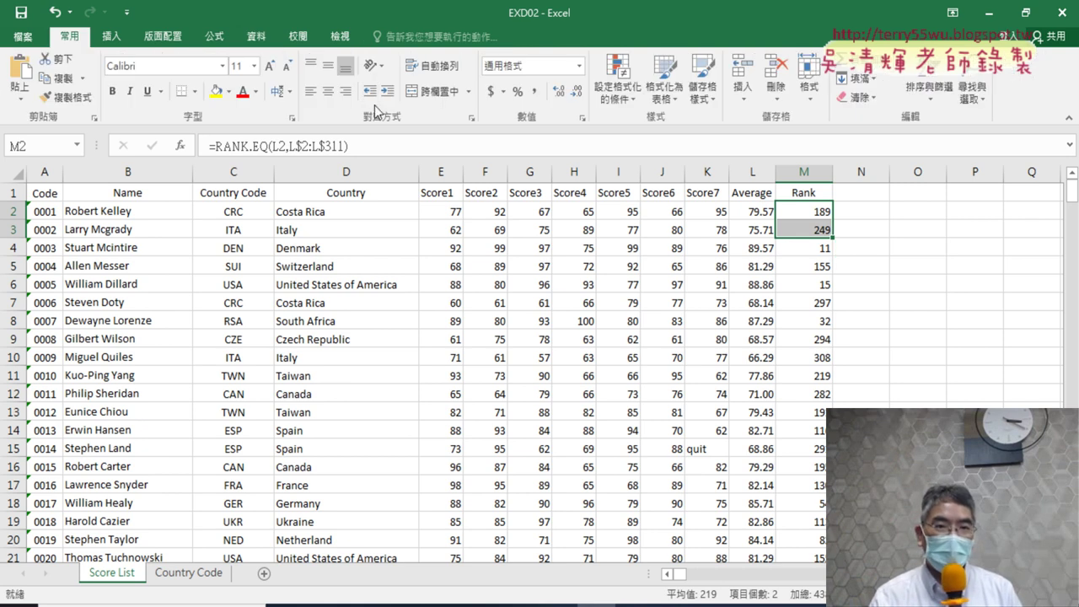
left_click(257, 91)
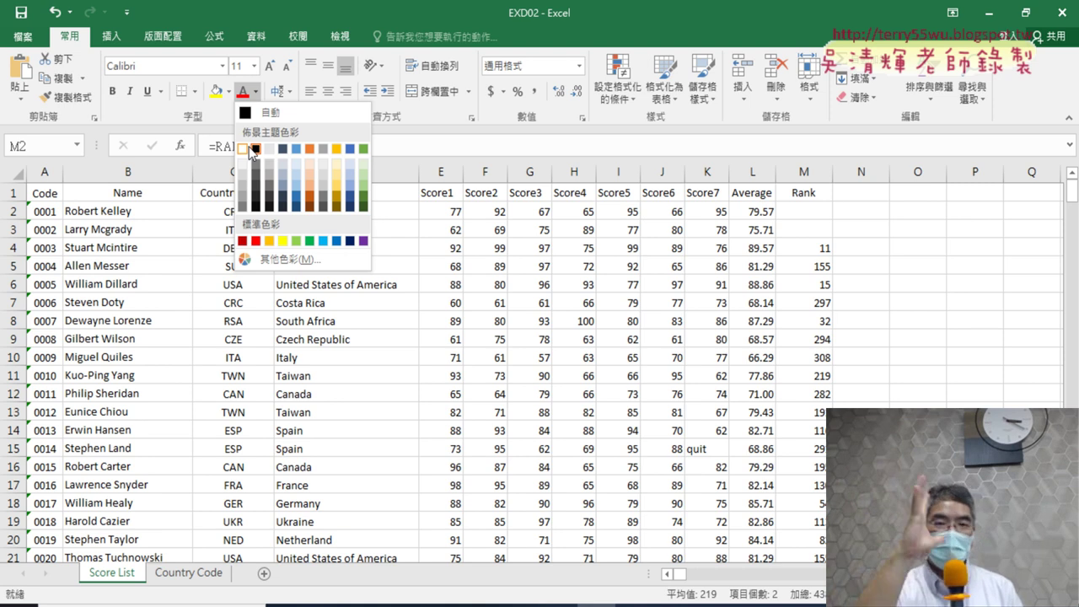
left_click(920, 301)
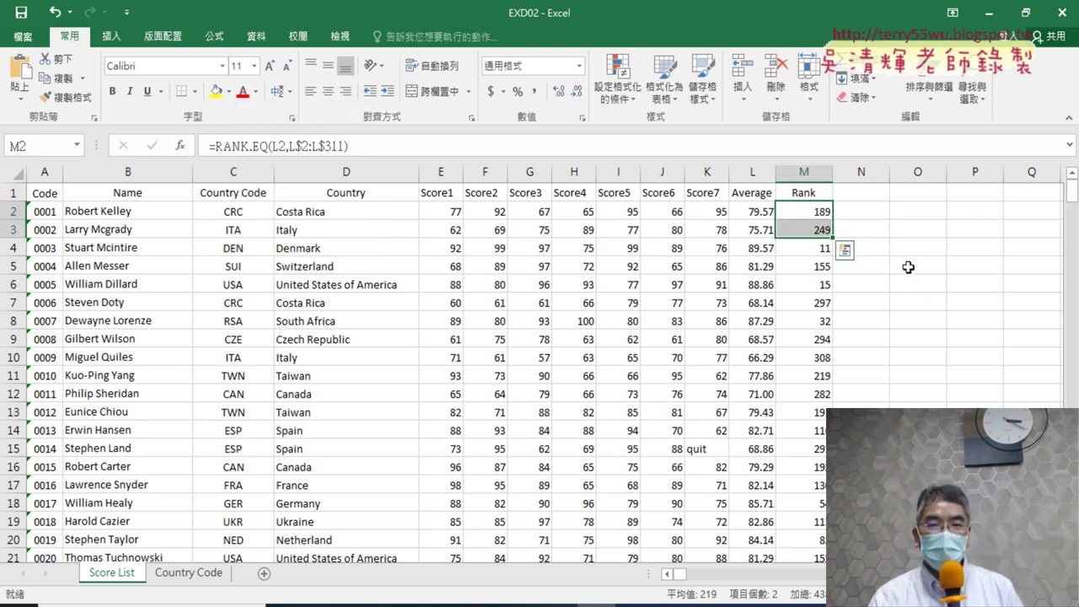
left_click(816, 209)
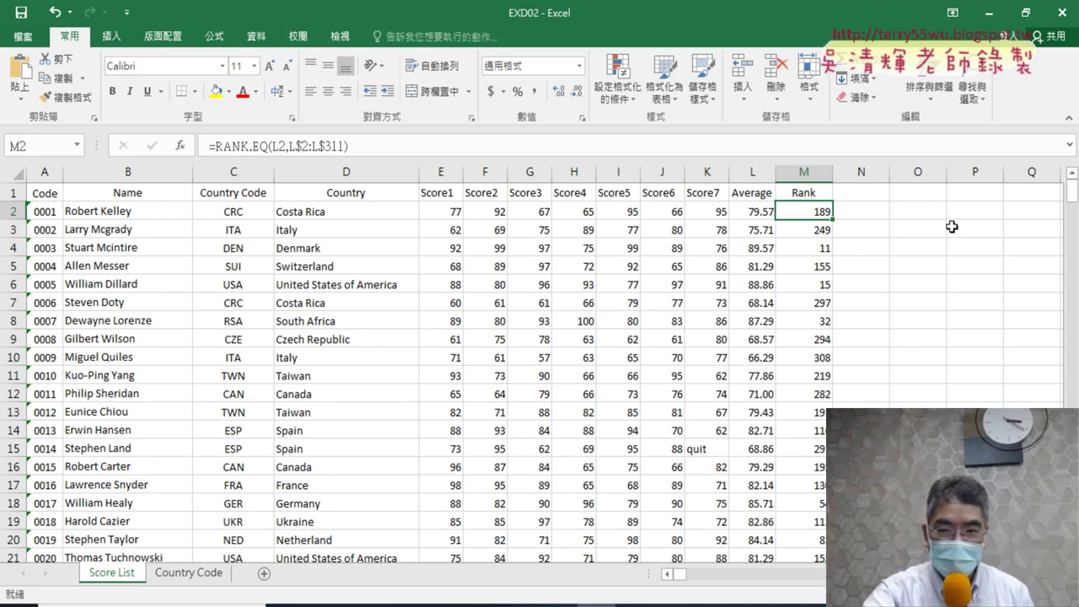
Step: Select the Rank cells M2:M311 and open Format Cells for them
key("ctrl+shift+Down")
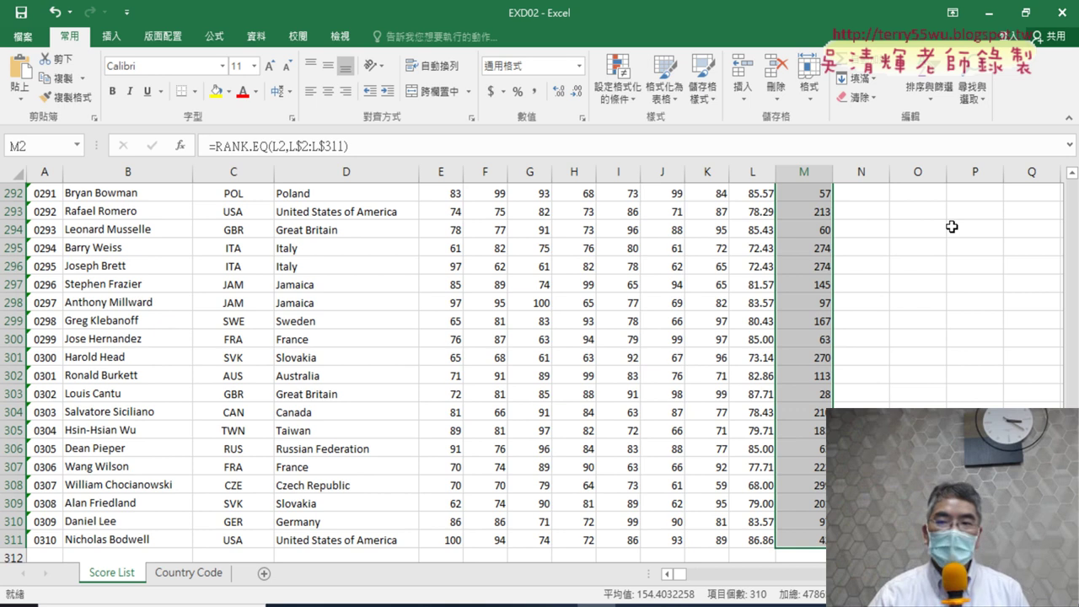
key("ctrl+BackSpace")
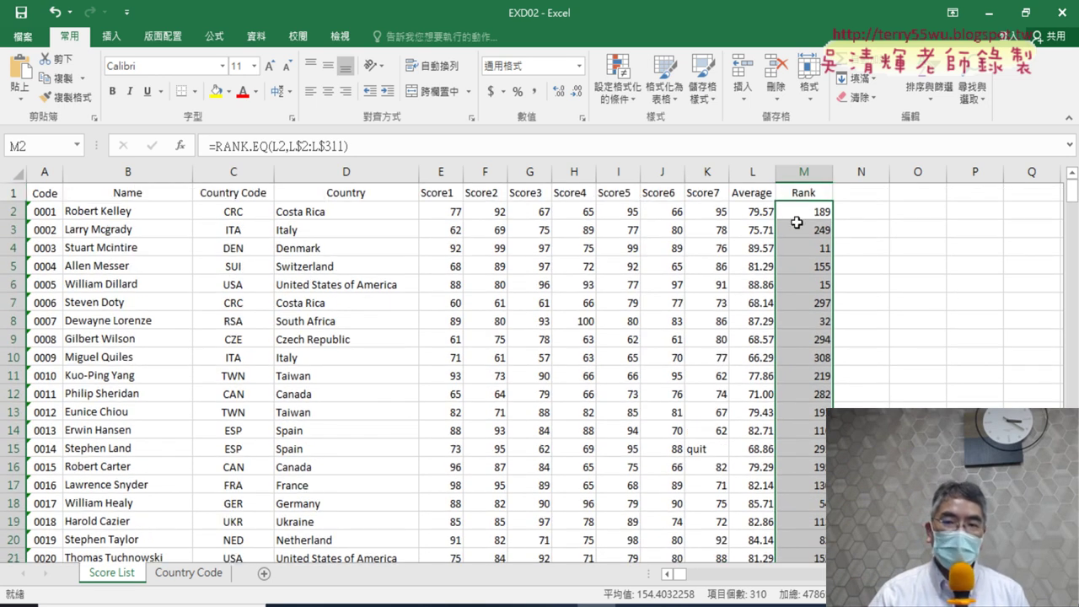
right_click(799, 218)
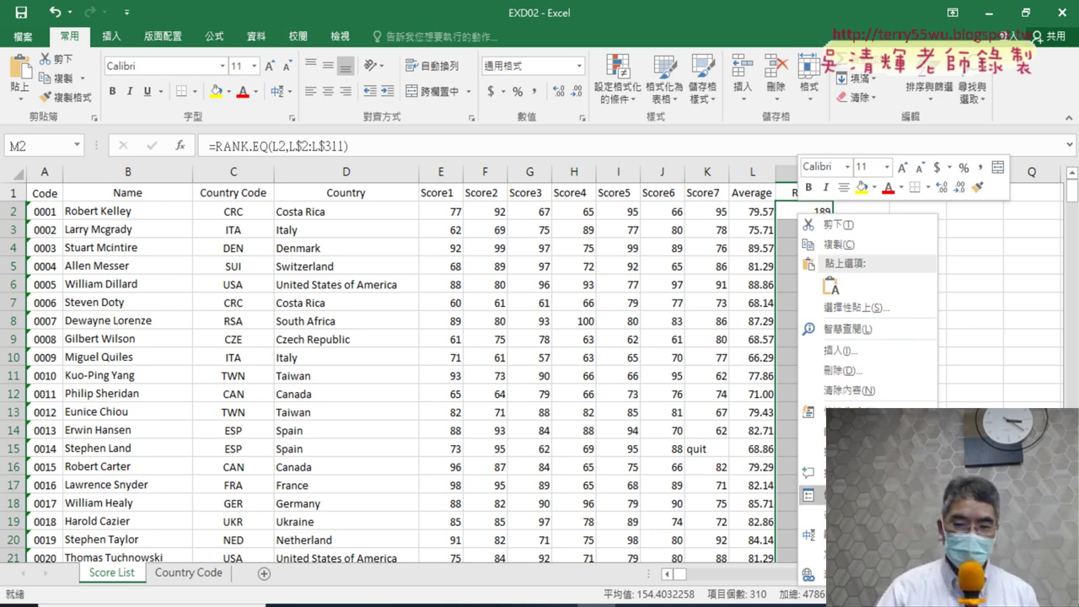
left_click(843, 496)
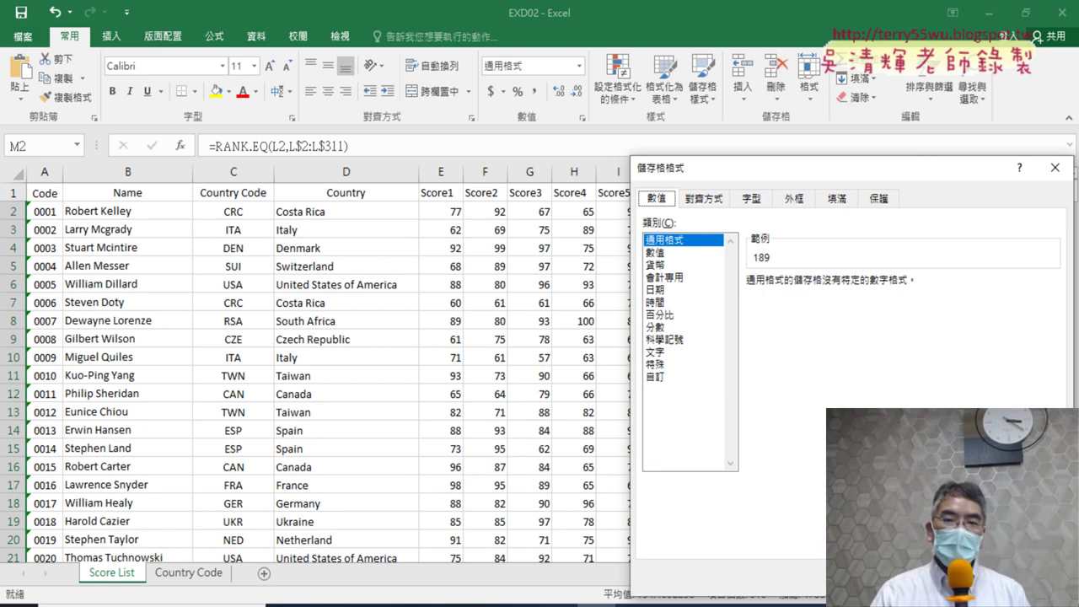
Step: Move the Format Cells dialog aside and switch to the Custom category, showing the G/通用格式 code
left_click_drag(820, 172, 471, 84)
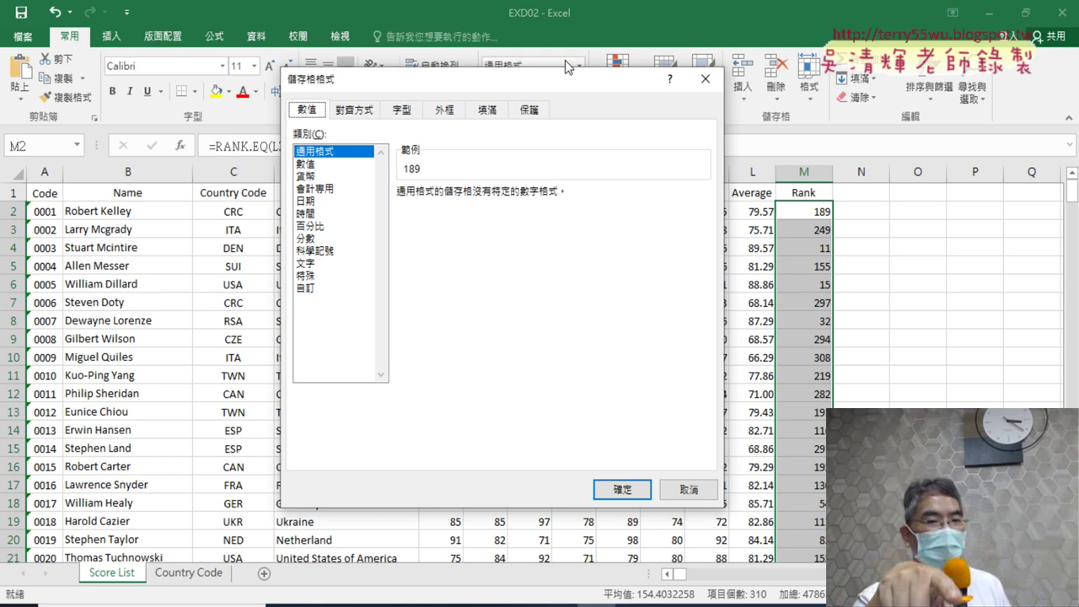
left_click(308, 288)
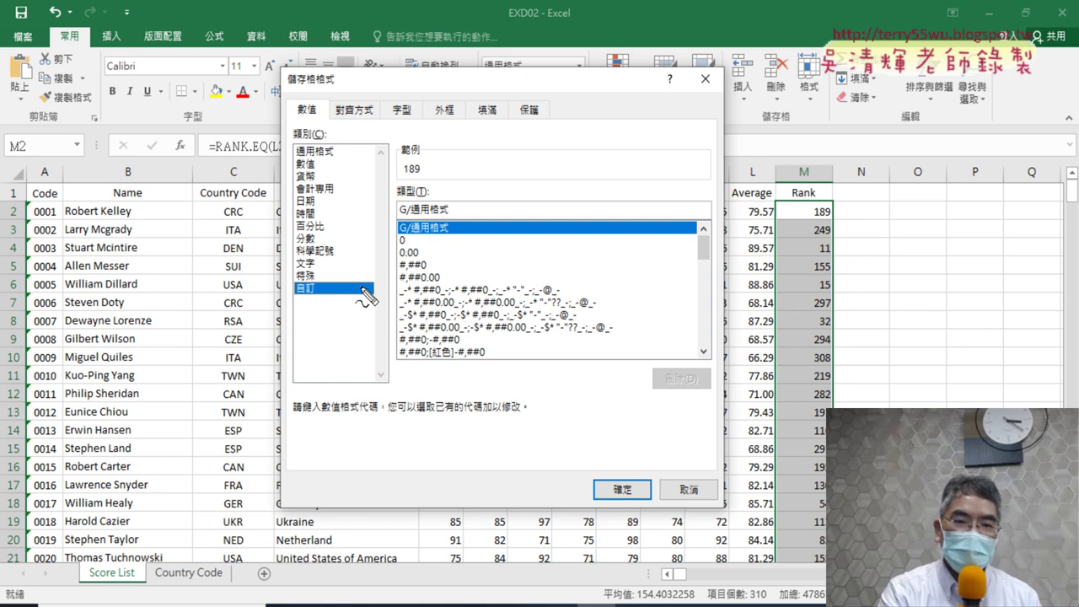
left_click_drag(316, 308, 312, 306)
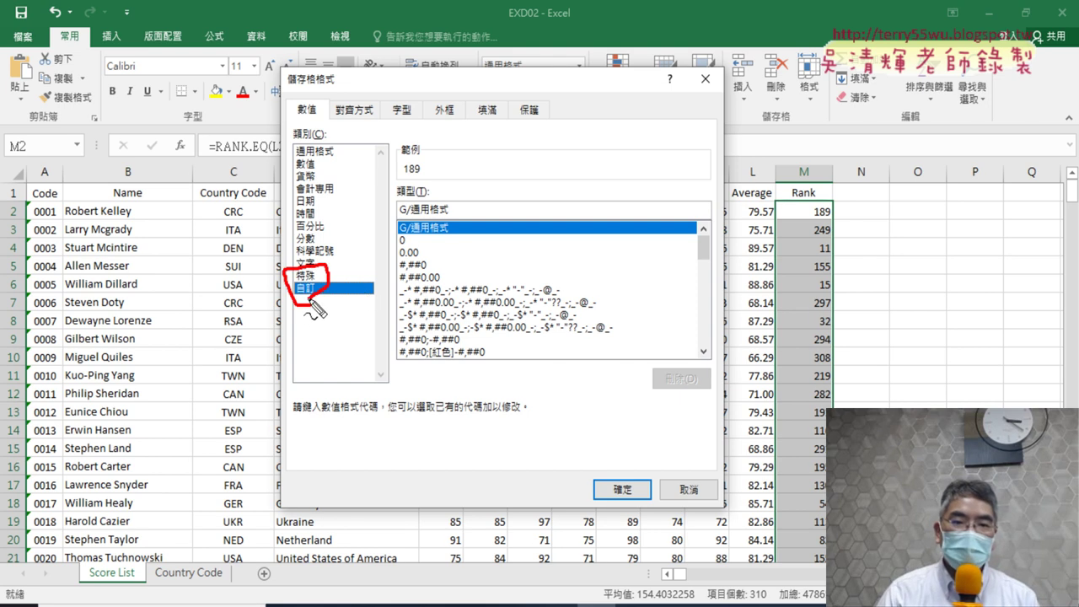
left_click_drag(463, 202, 465, 215)
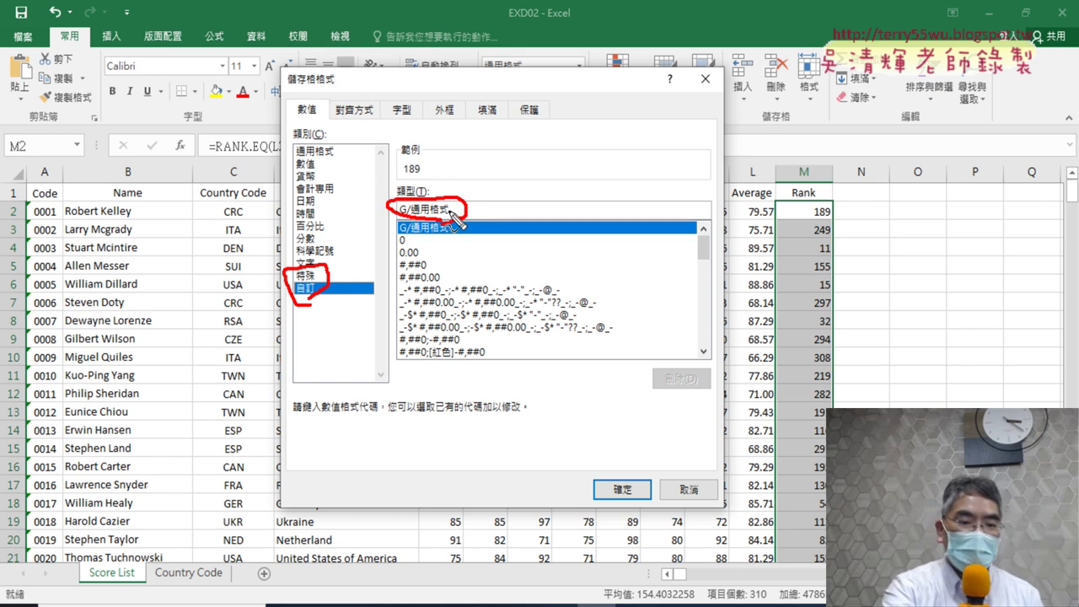
key("Escape")
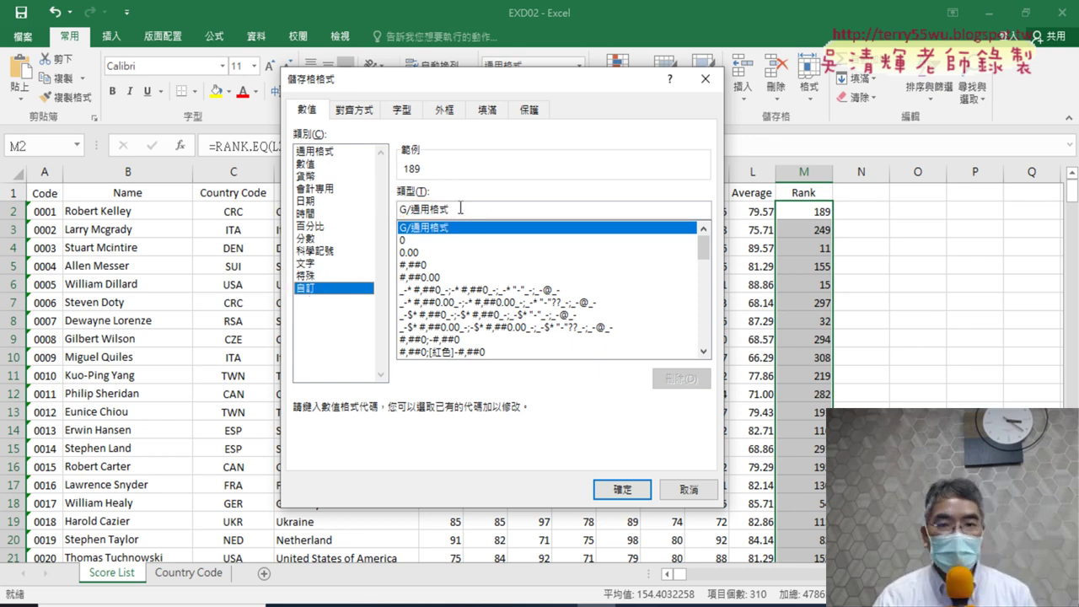
Step: Replace the G/通用格式 type code with the custom code [<=50]0;0
double_click(460, 208)
key("Delete")
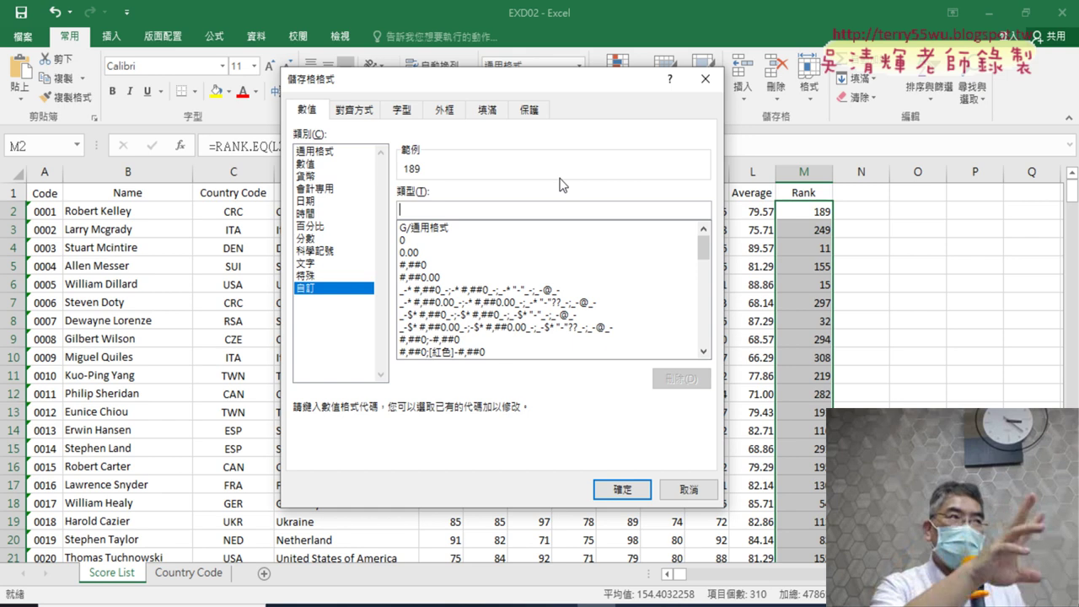
type("[")
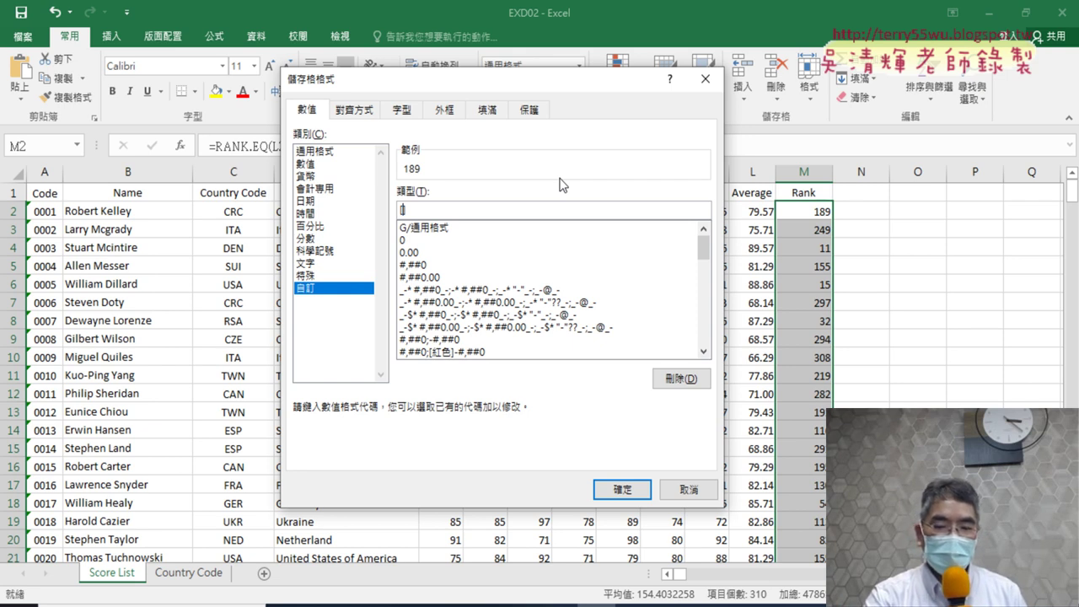
type("<=")
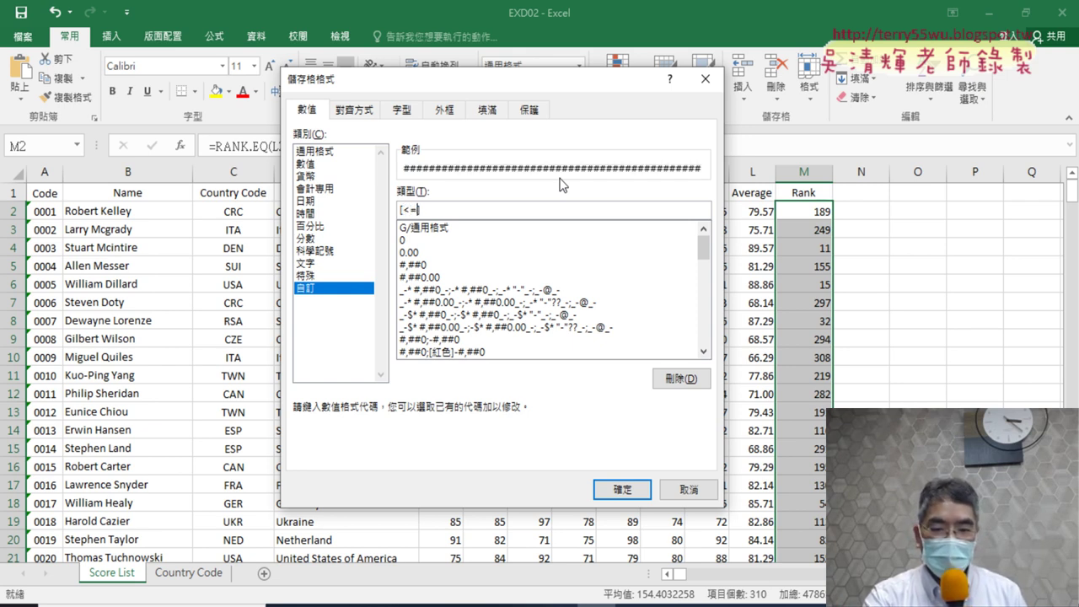
type("]")
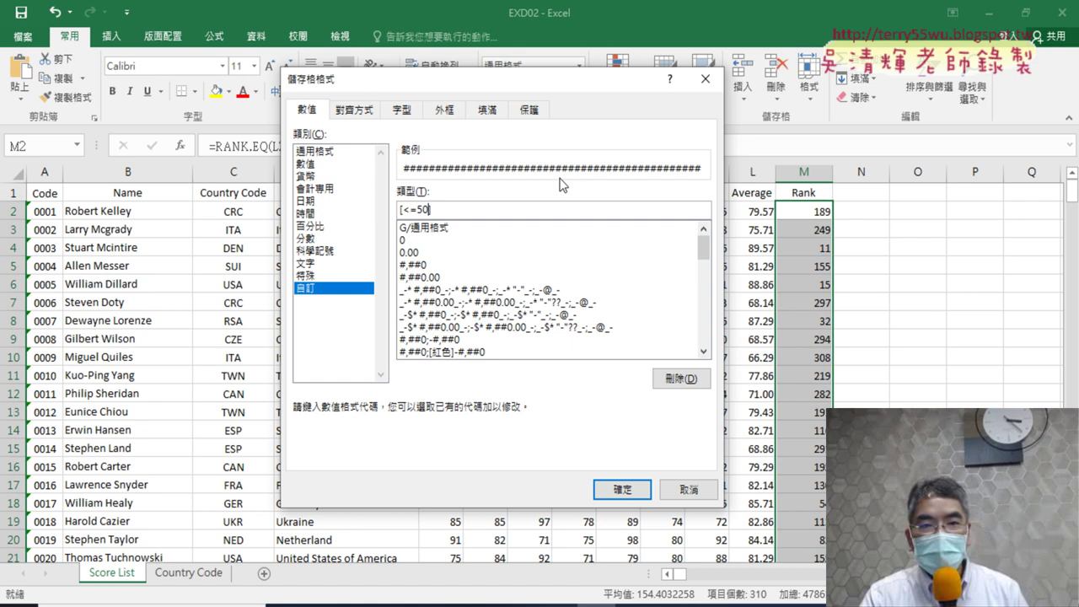
type("]")
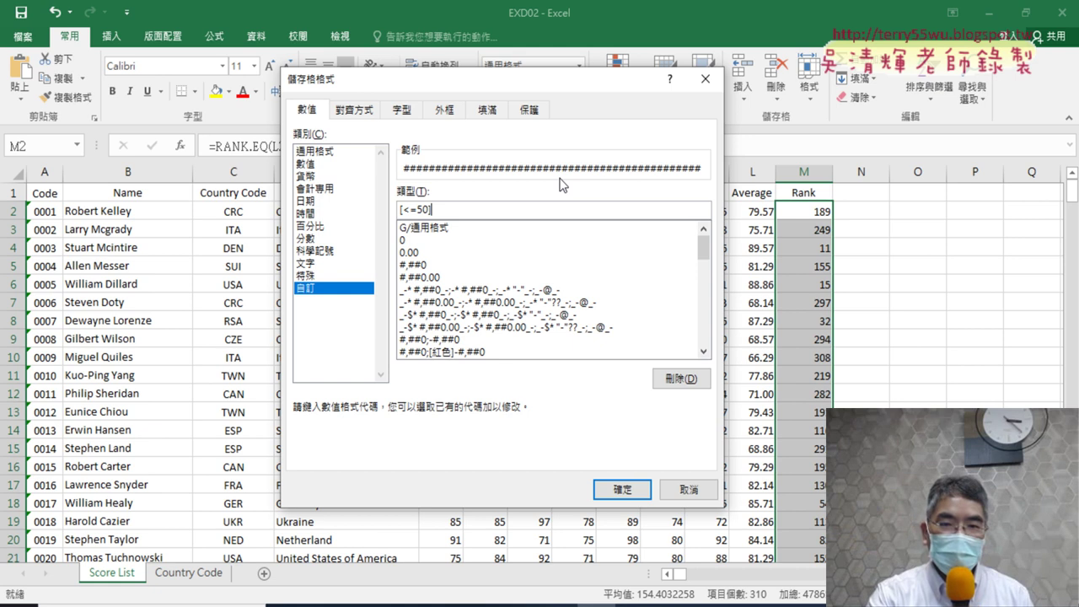
type("0")
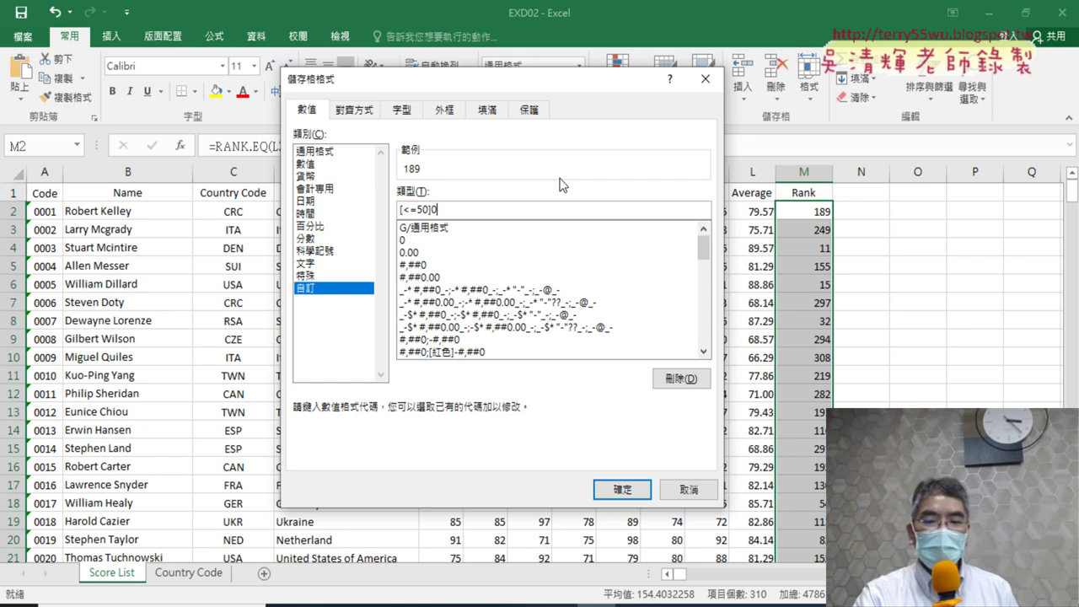
type(";")
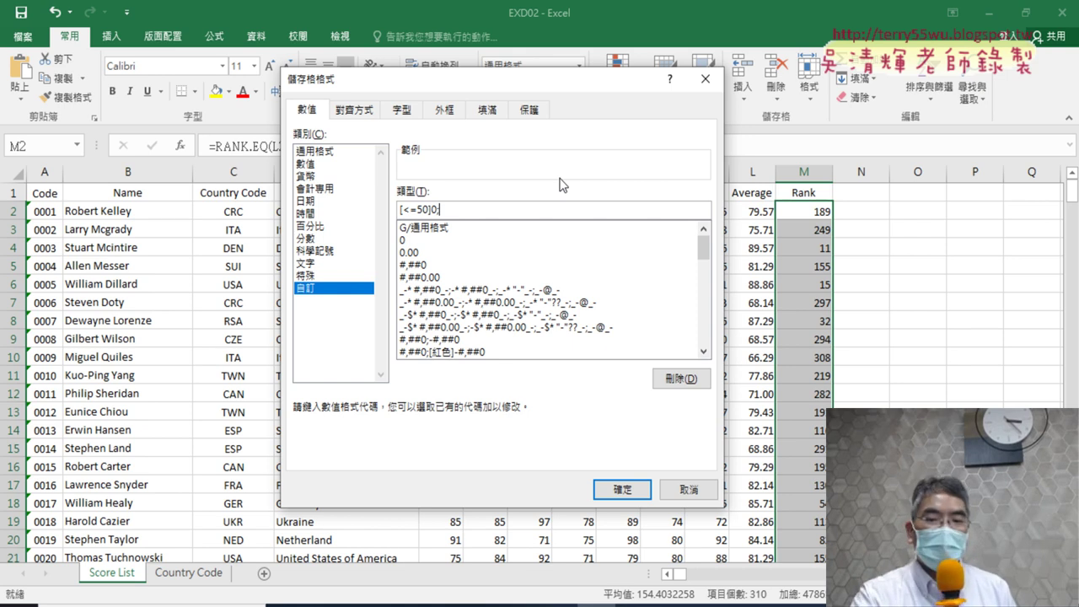
type("0")
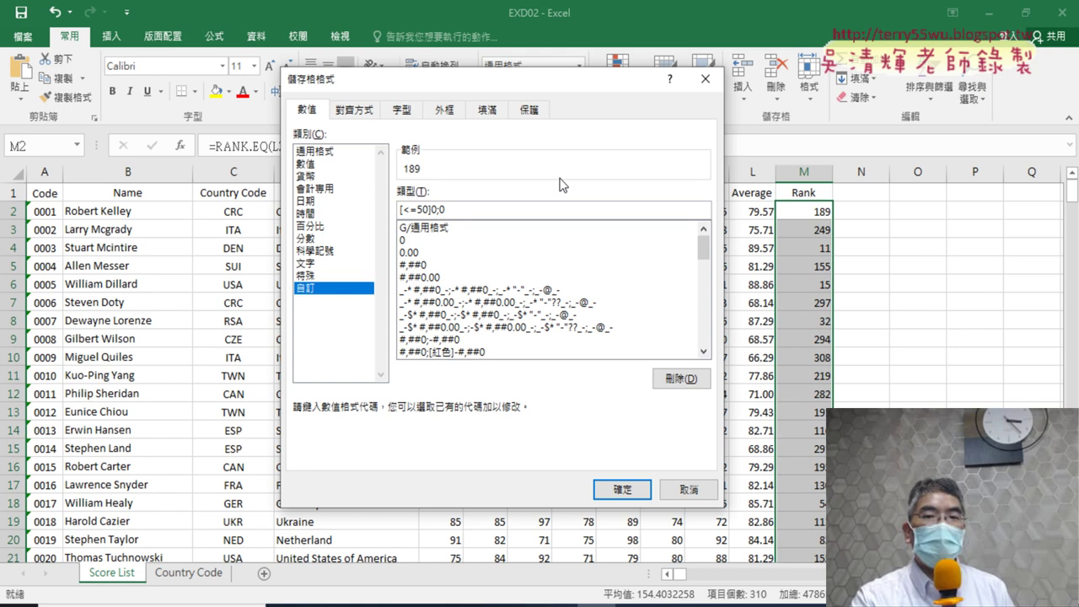
Step: Trim the custom code to [<=50]0; so ranks above 50 display blank
key("BackSpace")
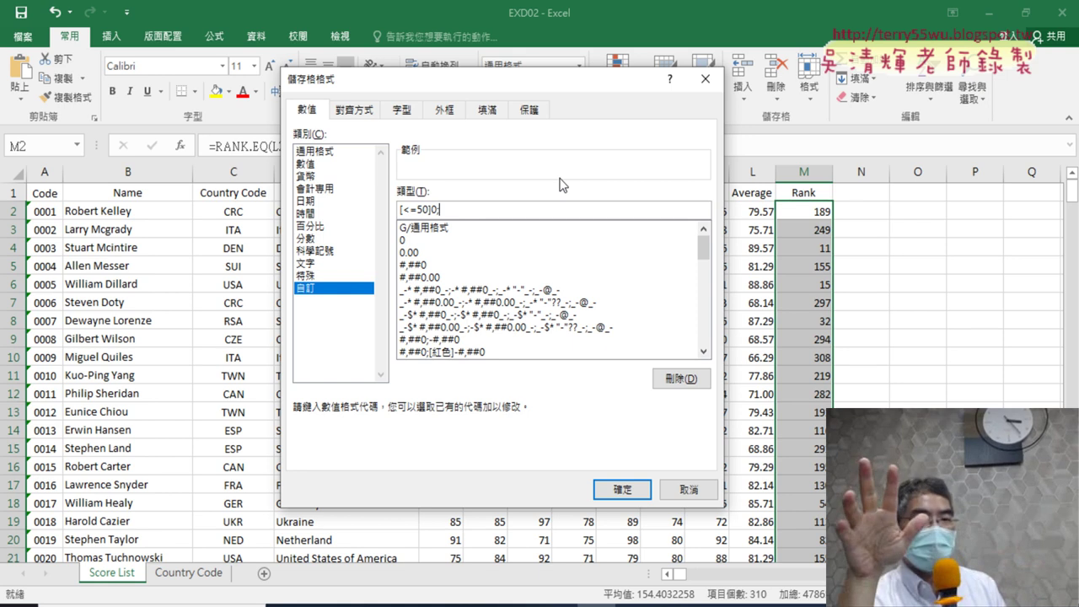
key("BackSpace")
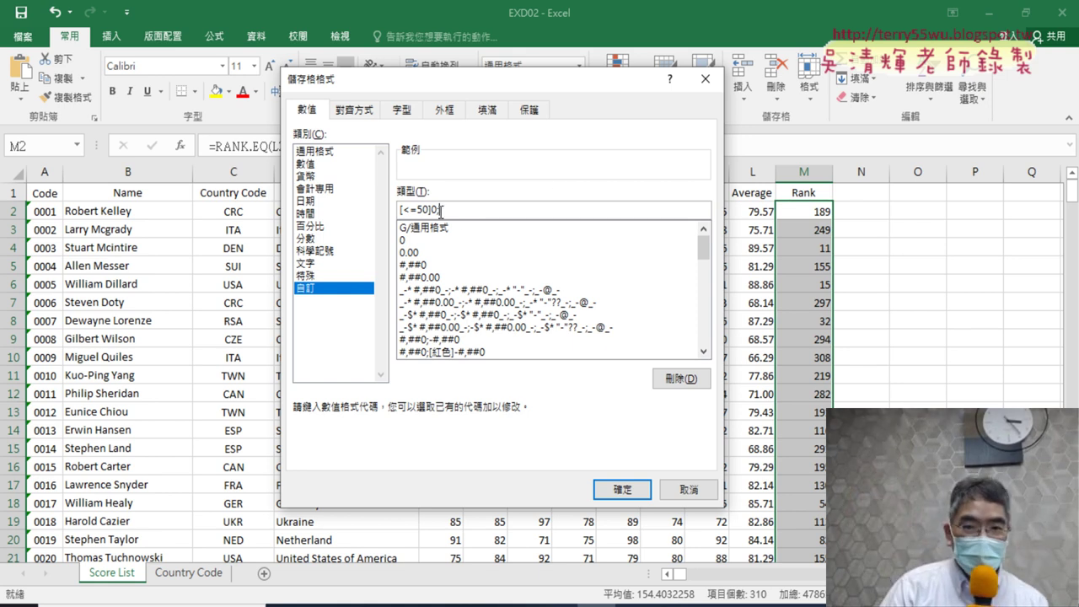
left_click_drag(435, 211, 398, 209)
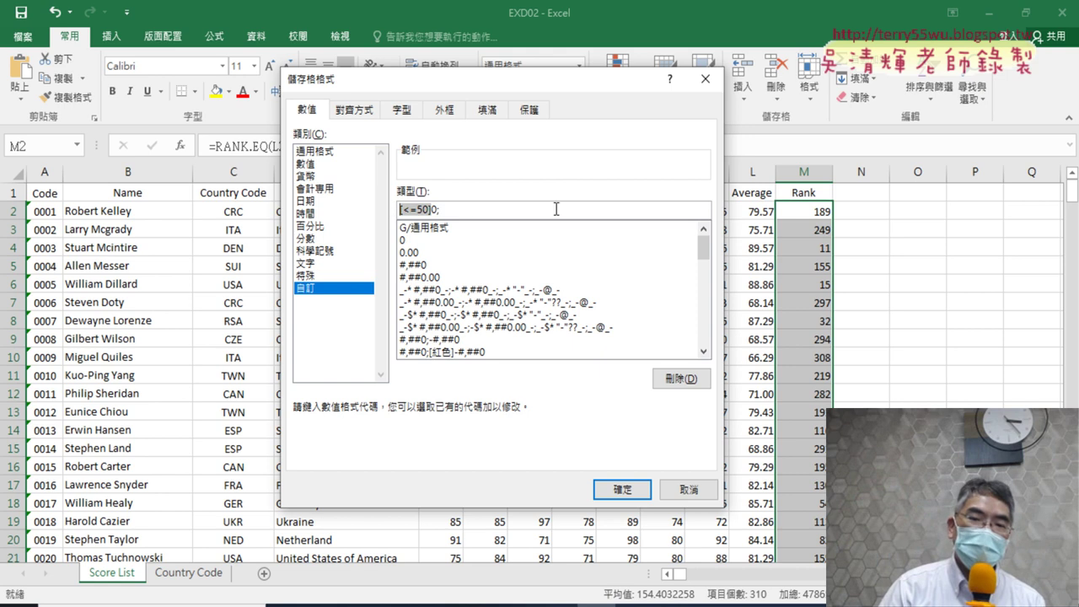
left_click(437, 208)
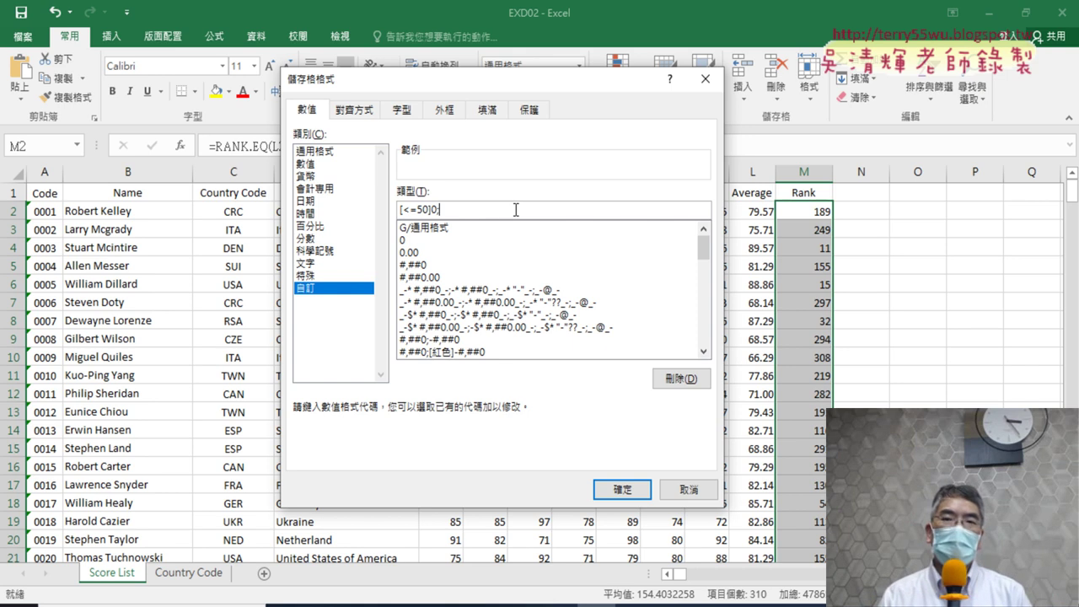
Step: Apply the [<=50]0; format and scroll column M to confirm only ranks up to 50 show
left_click(616, 493)
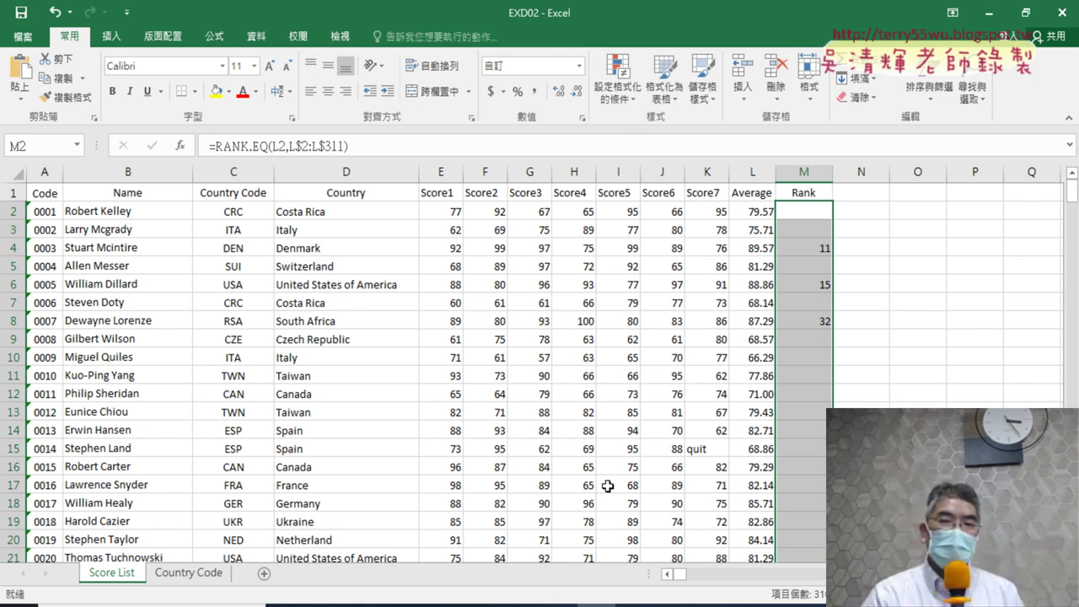
scroll(877, 390, "down", 3)
scroll(883, 403, "down", 4)
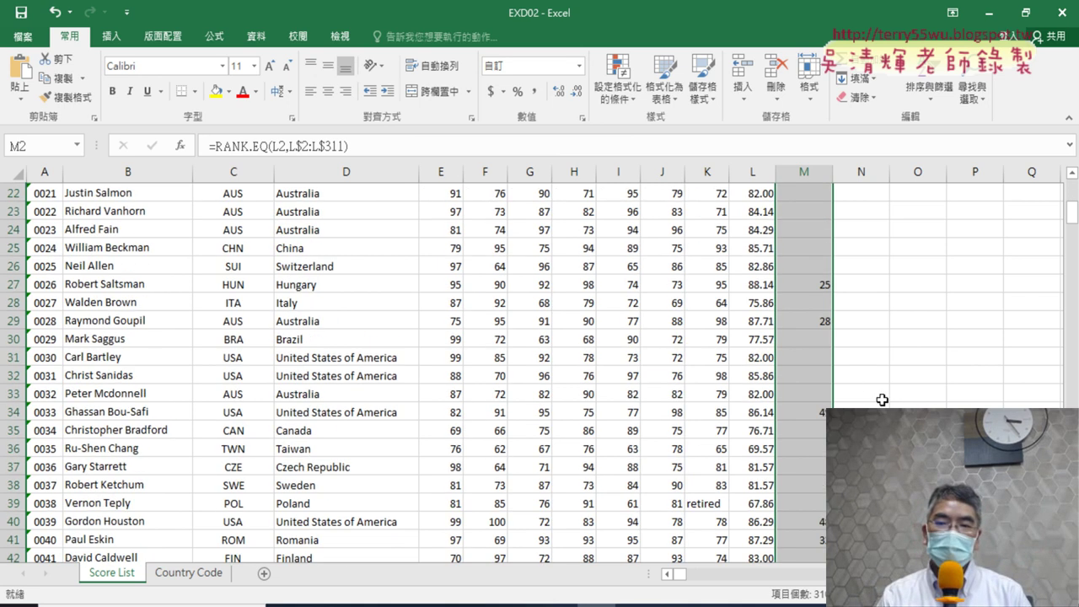
scroll(882, 403, "down", 3)
scroll(882, 403, "down", 4)
scroll(883, 404, "down", 4)
scroll(882, 403, "down", 5)
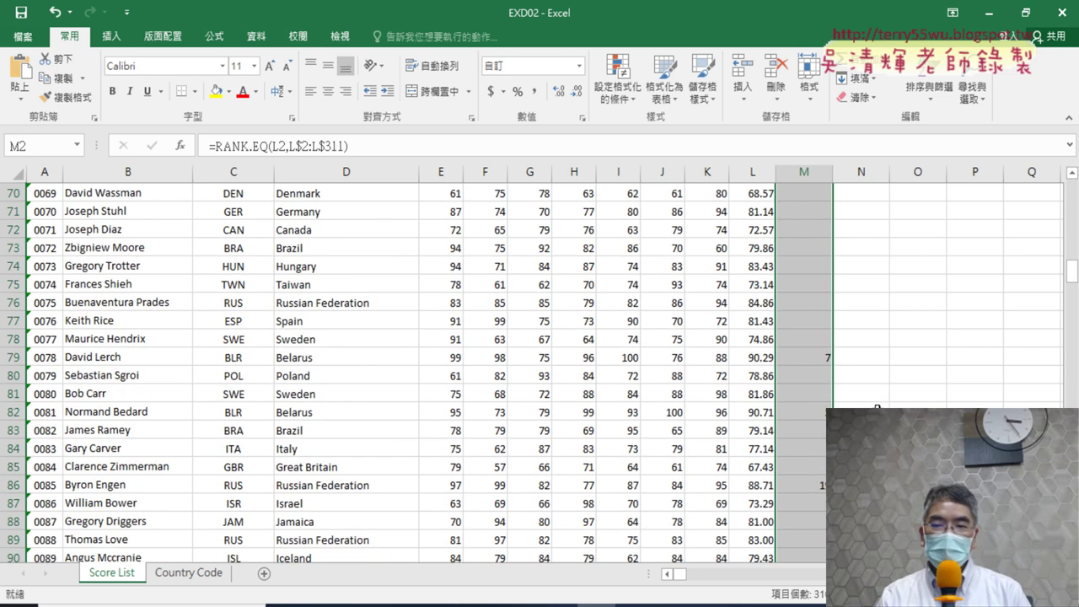
scroll(877, 407, "down", 5)
scroll(877, 407, "down", 4)
scroll(877, 407, "down", 5)
scroll(877, 407, "down", 4)
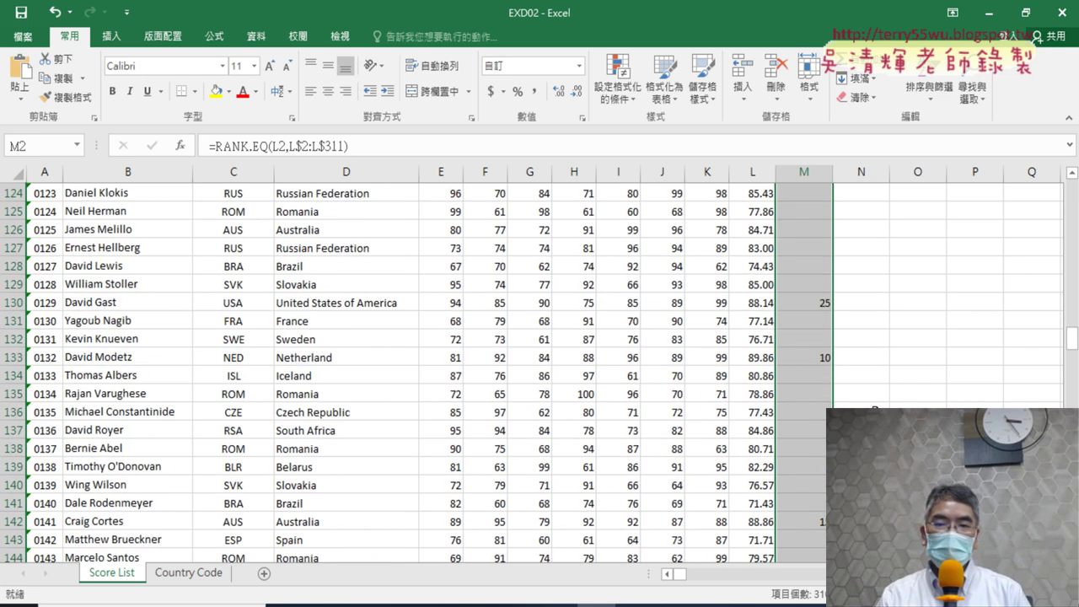
scroll(877, 409, "down", 5)
scroll(877, 408, "down", 5)
scroll(877, 408, "down", 3)
scroll(860, 371, "up", 2)
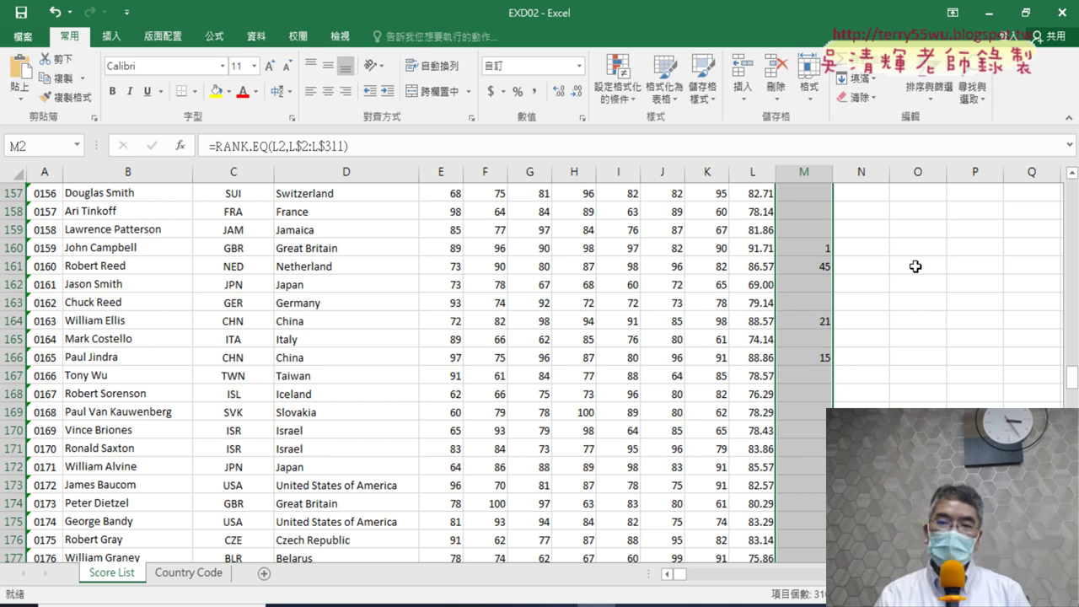
scroll(917, 282, "down", 3)
scroll(917, 282, "down", 6)
scroll(918, 284, "down", 5)
scroll(918, 286, "down", 5)
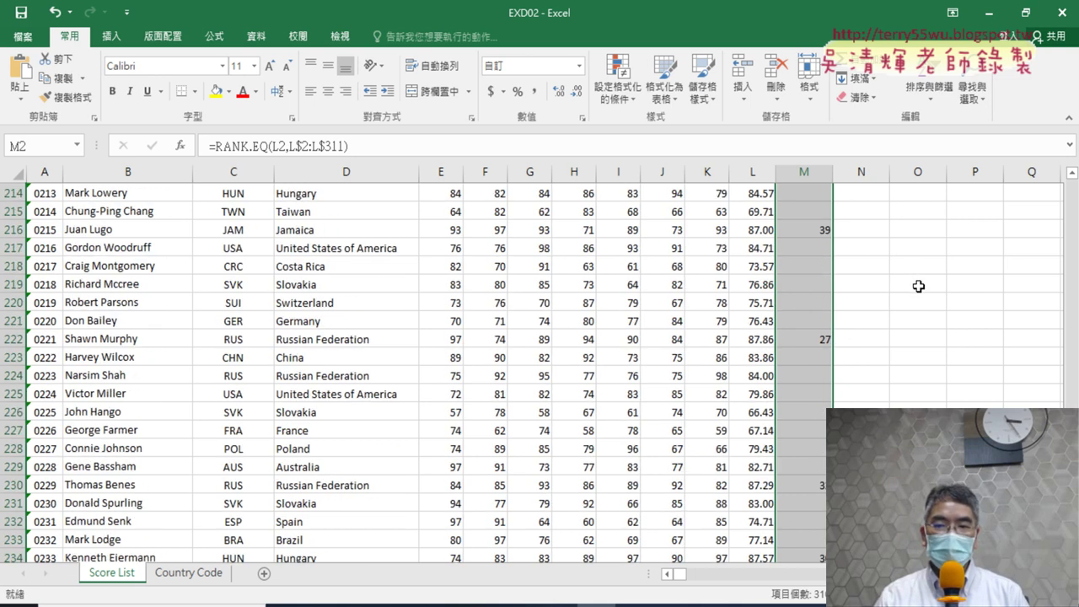
scroll(919, 288, "down", 8)
scroll(919, 287, "down", 3)
scroll(920, 291, "down", 6)
scroll(921, 294, "down", 4)
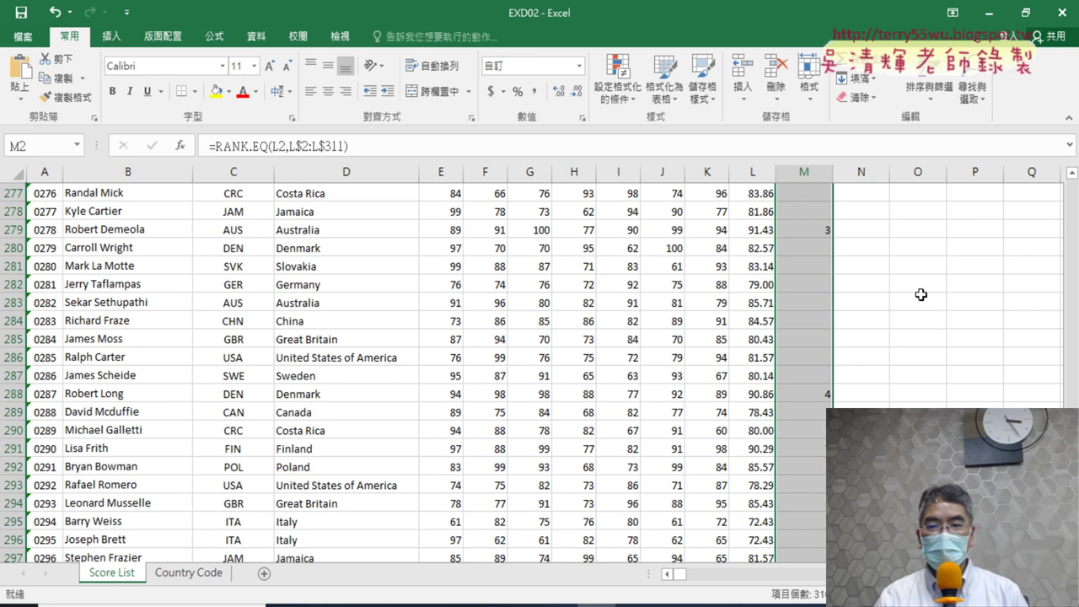
scroll(922, 295, "down", 7)
scroll(924, 296, "up", 9)
scroll(928, 294, "up", 12)
scroll(930, 294, "up", 11)
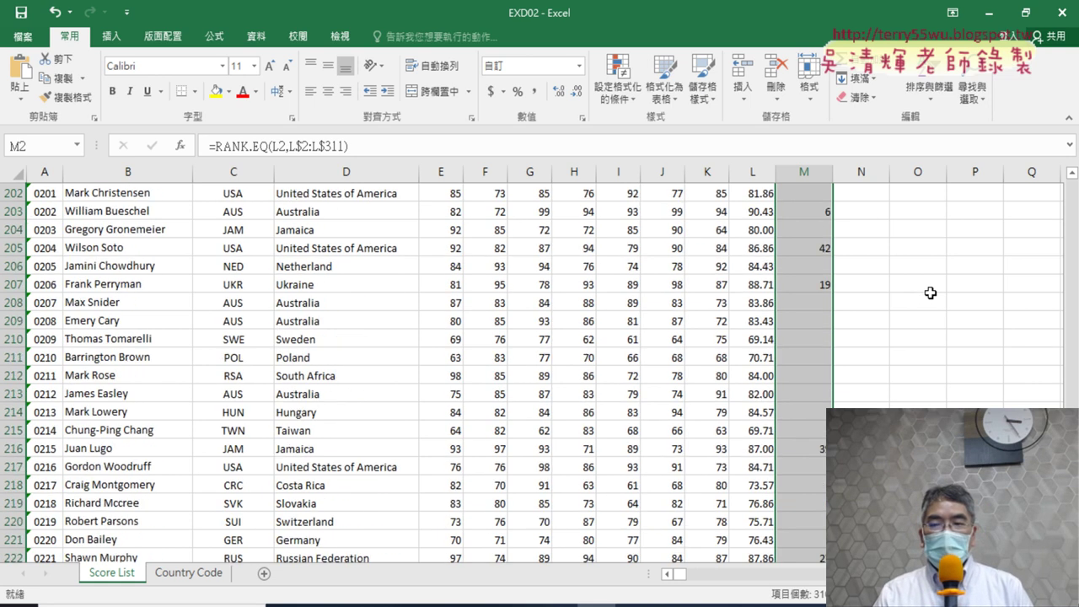
scroll(930, 294, "up", 5)
scroll(930, 295, "up", 20)
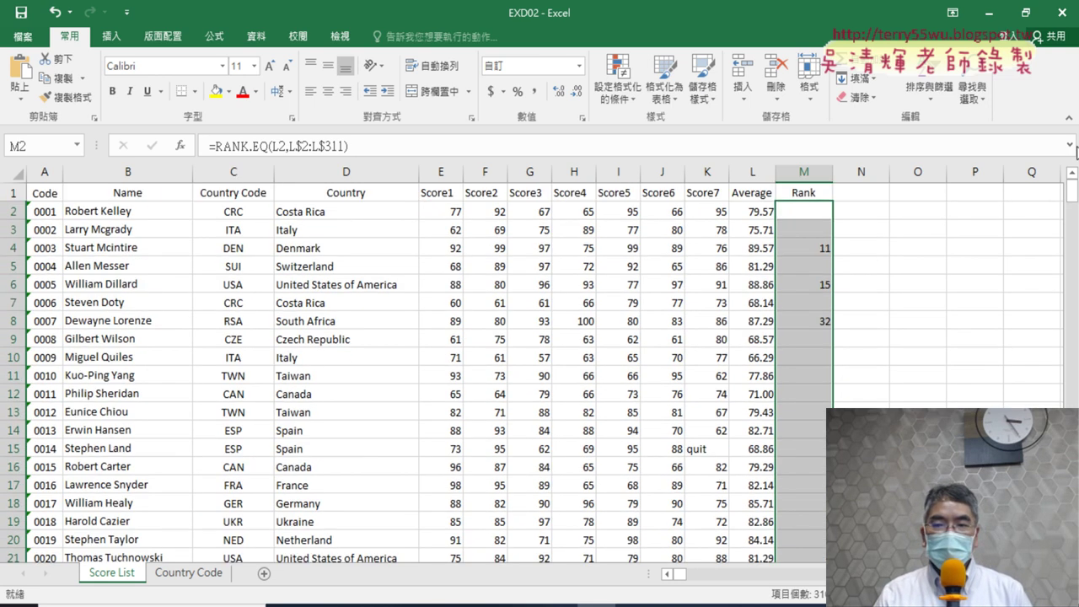
left_click(810, 212)
key("shift+Down")
key("shift+Down")
key("shift+Down")
left_click(811, 213)
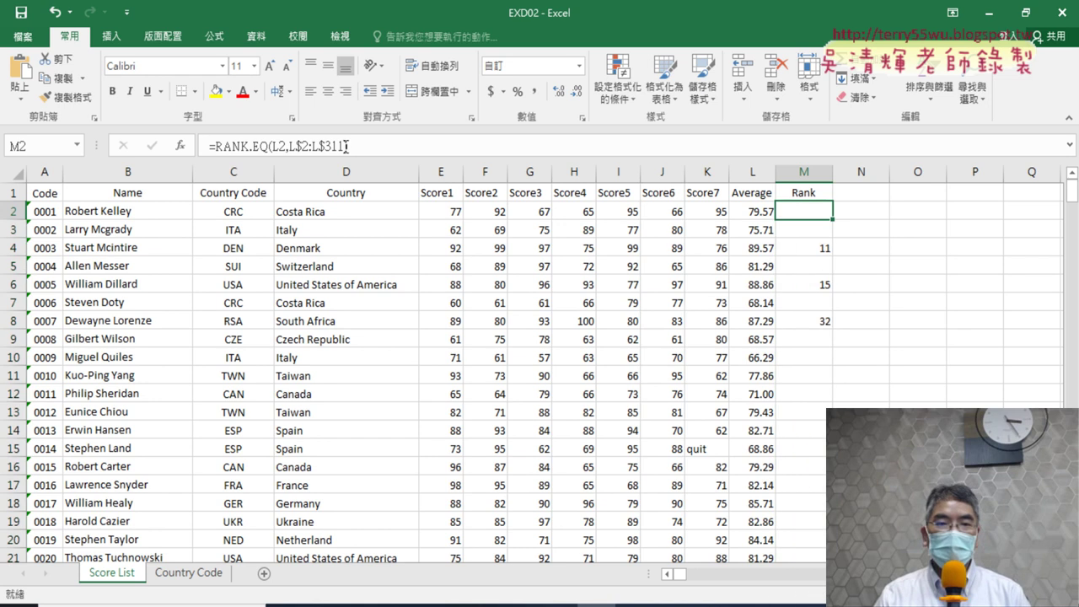
left_click(250, 145)
key("End")
key("shift+F3")
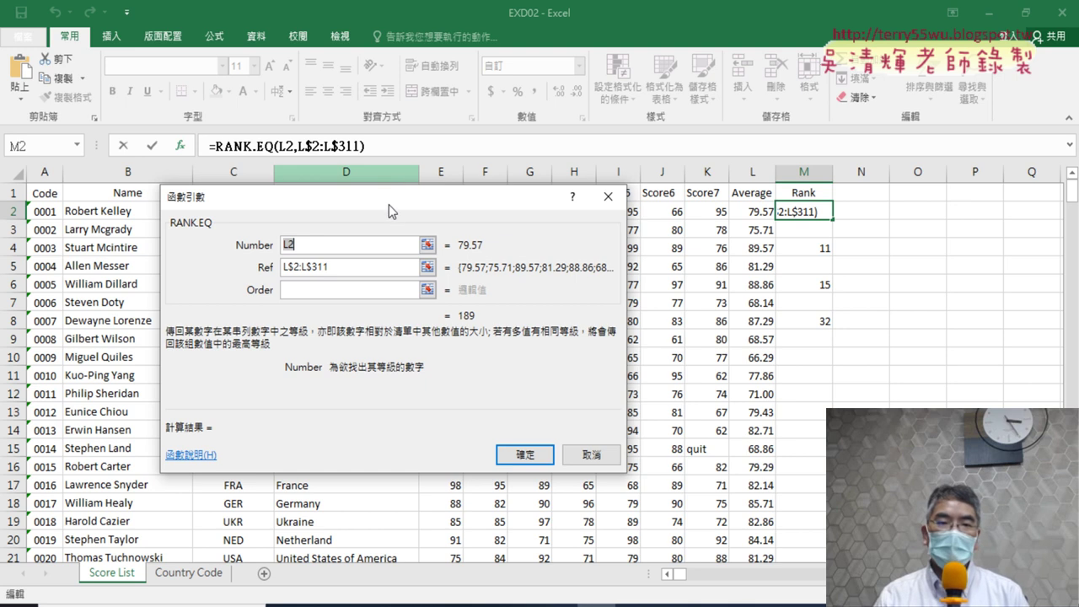
left_click(338, 247)
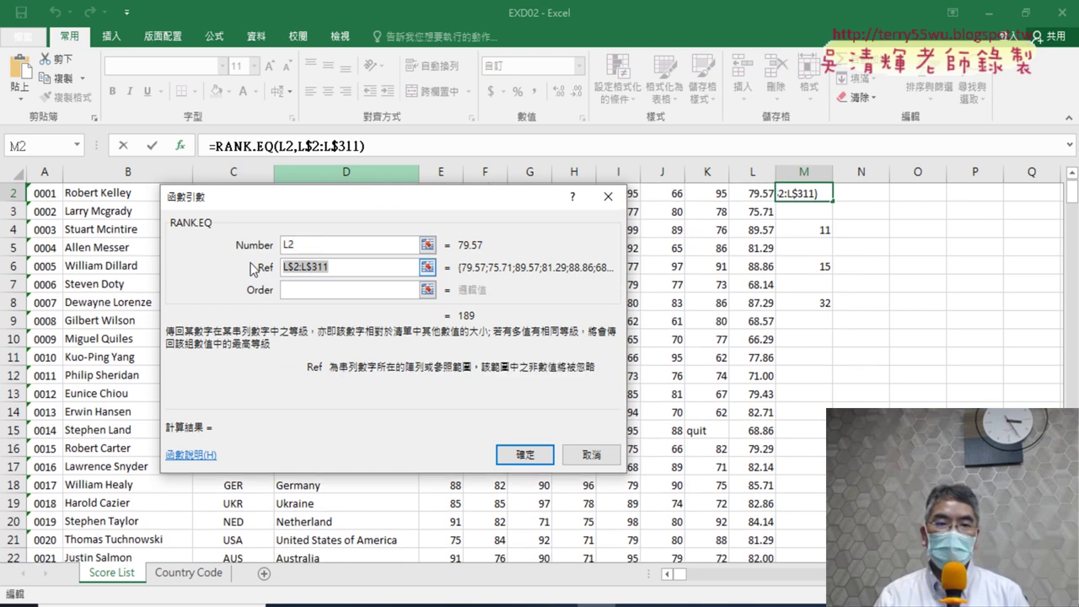
left_click_drag(348, 268, 259, 272)
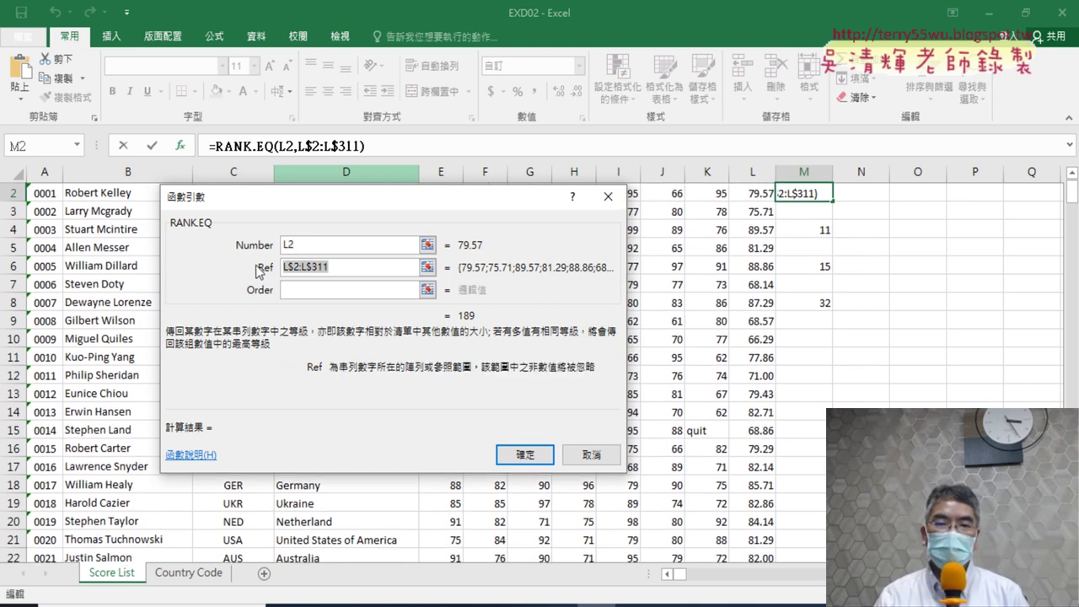
left_click(592, 456)
scroll(822, 207, "up", 1)
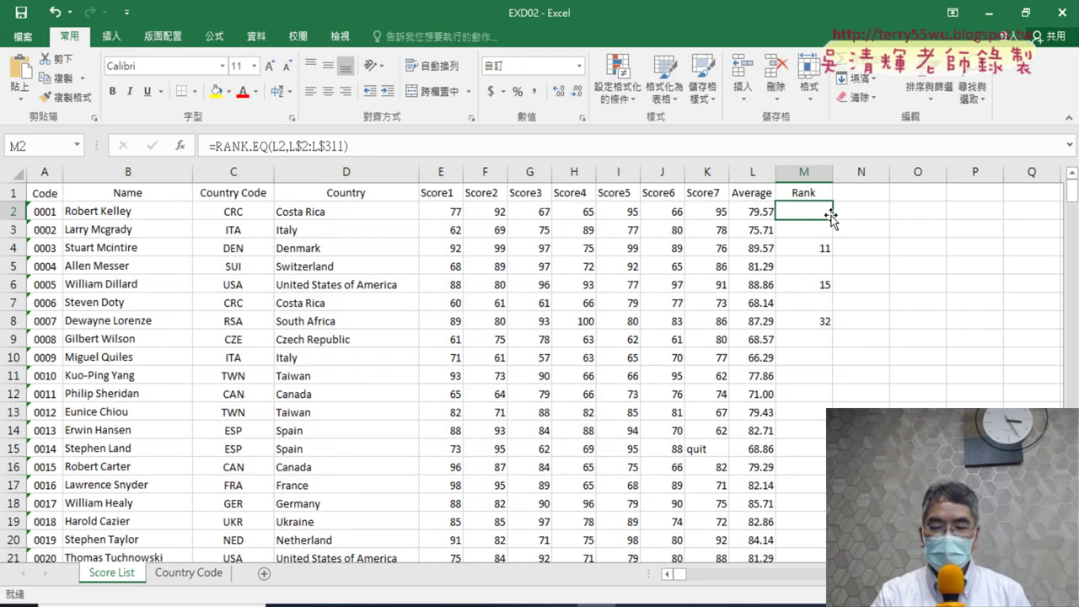
Step: Reapply the custom code [<=50]0; to M2:M311 through Format Cells
key("ctrl+shift+Down")
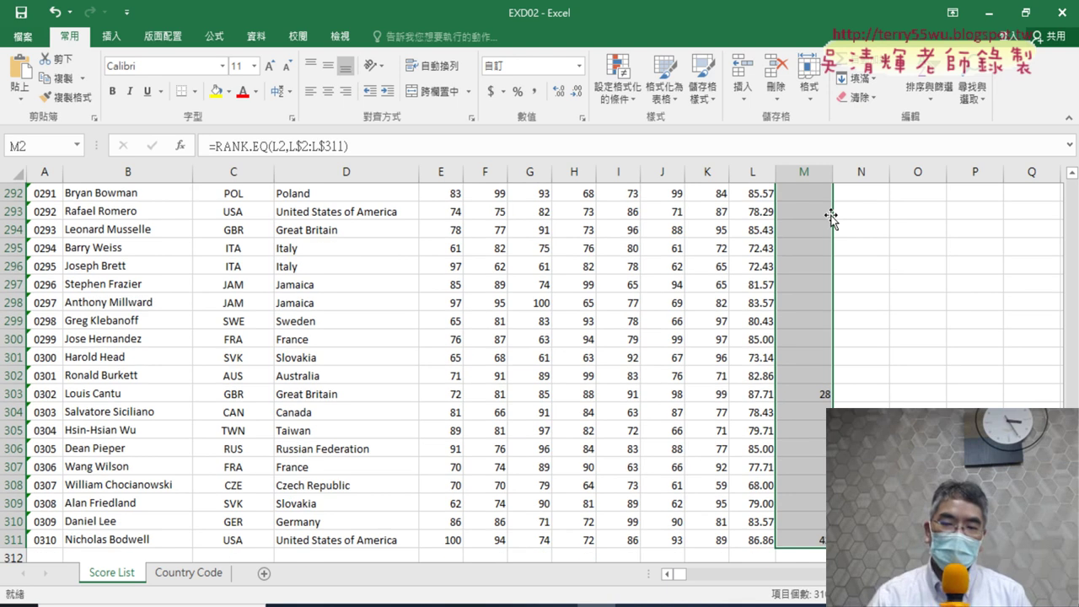
right_click(790, 215)
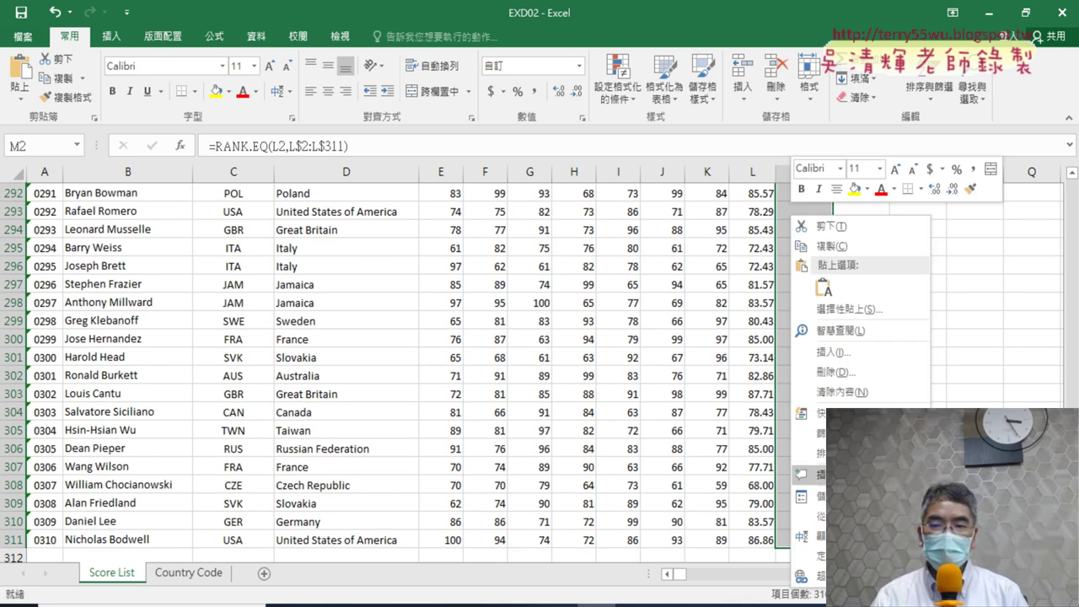
left_click(810, 475)
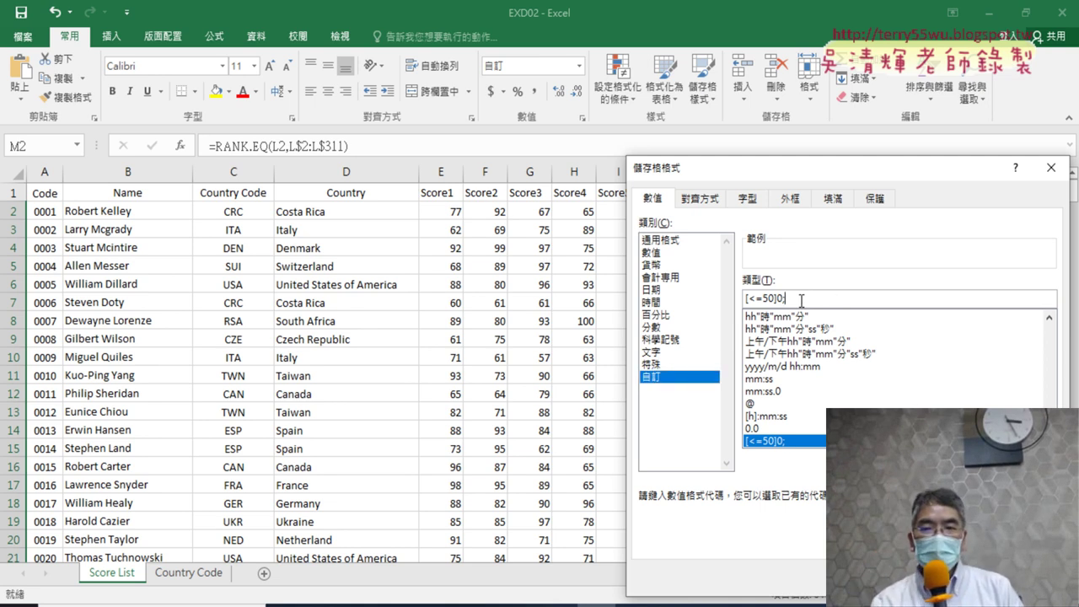
left_click(812, 298)
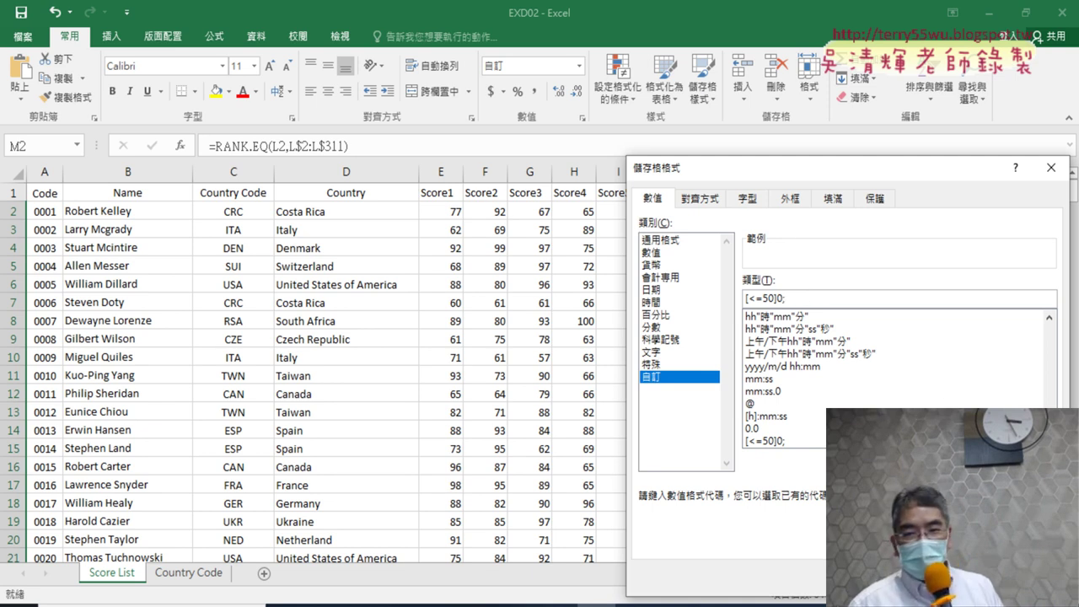
key("Return")
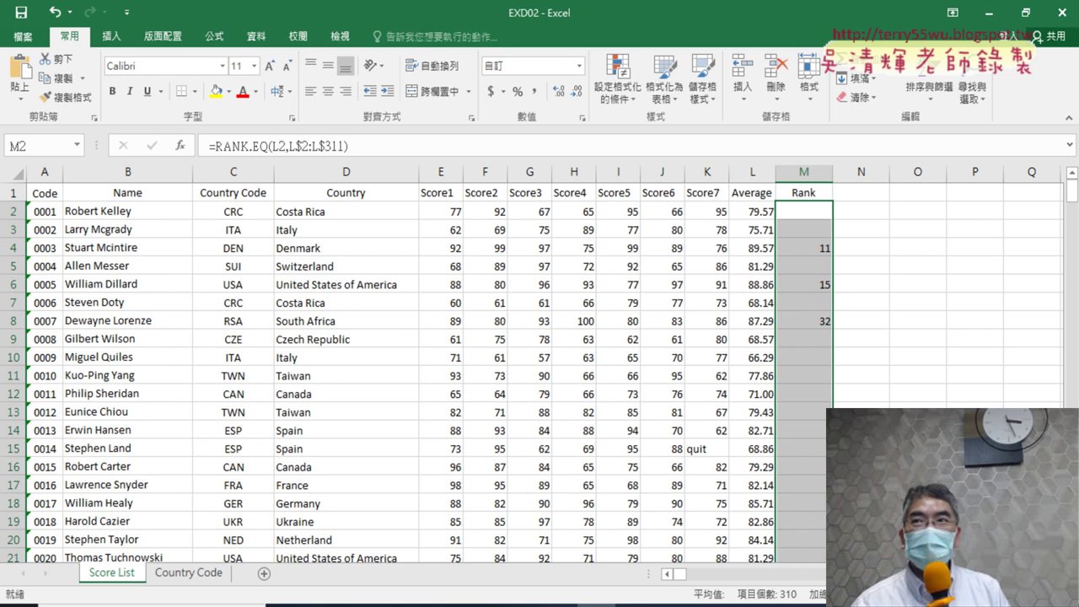
right_click(801, 278)
Step: Reopen Format Cells for the Rank cells, edit the trailing semicolon of [<=50]0;, and confirm
left_click(844, 510)
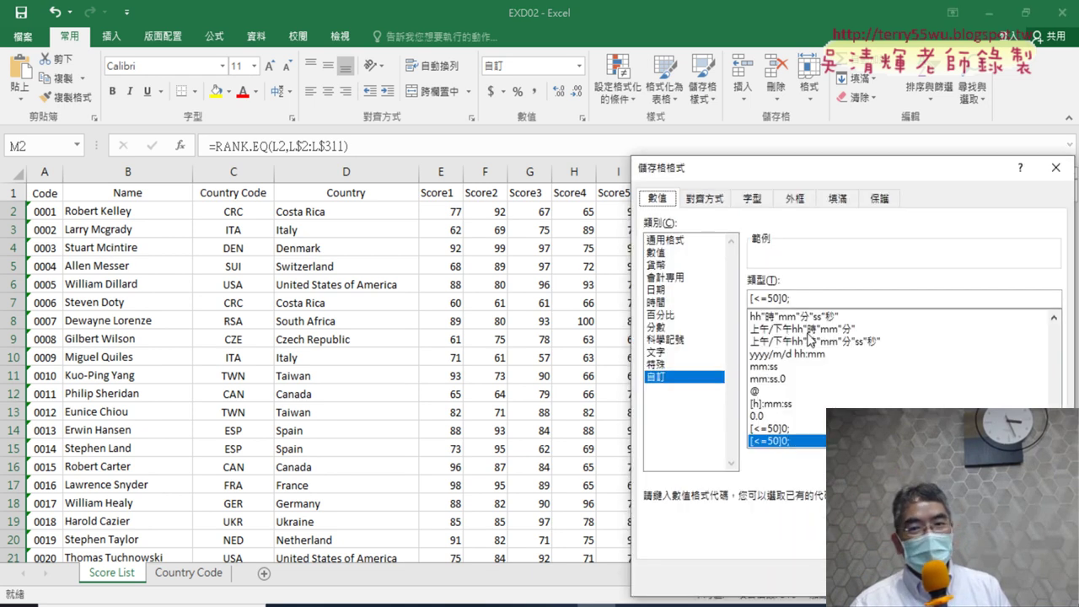
left_click(804, 298)
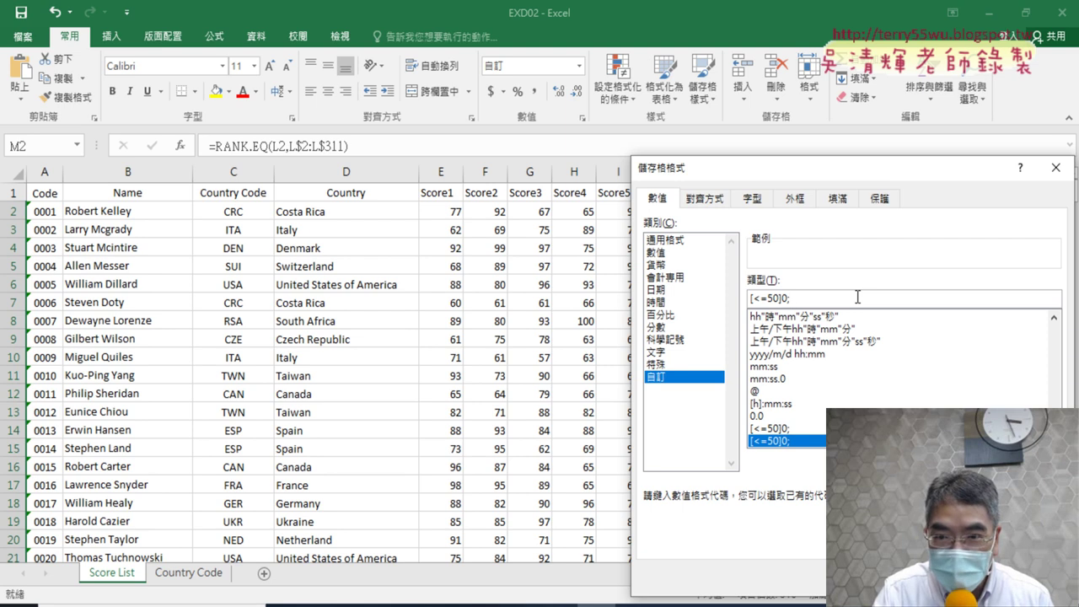
key("BackSpace")
key("BackSpace")
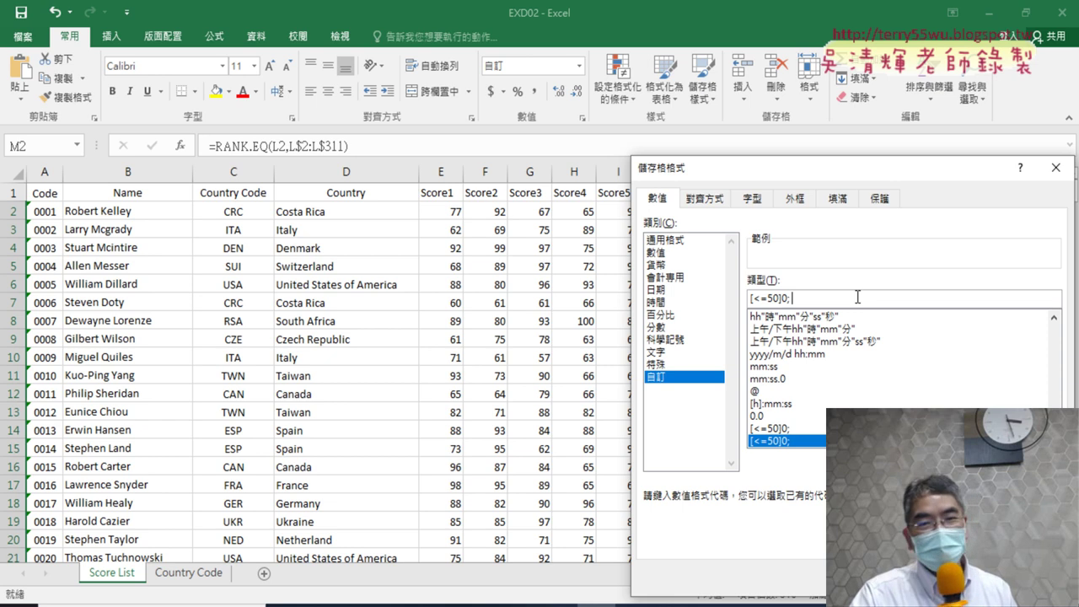
key("BackSpace")
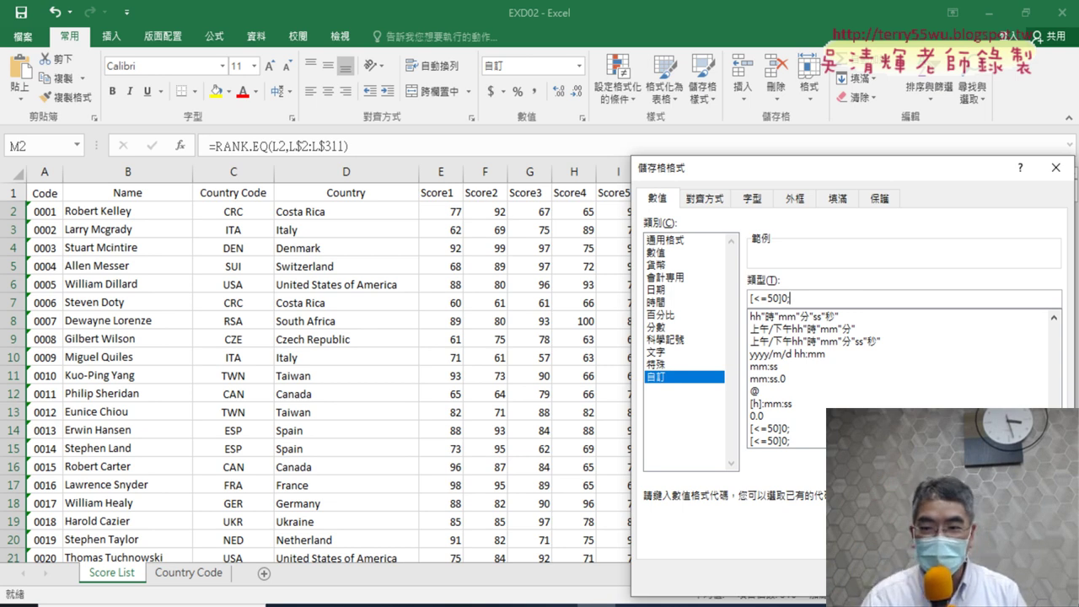
key("Return")
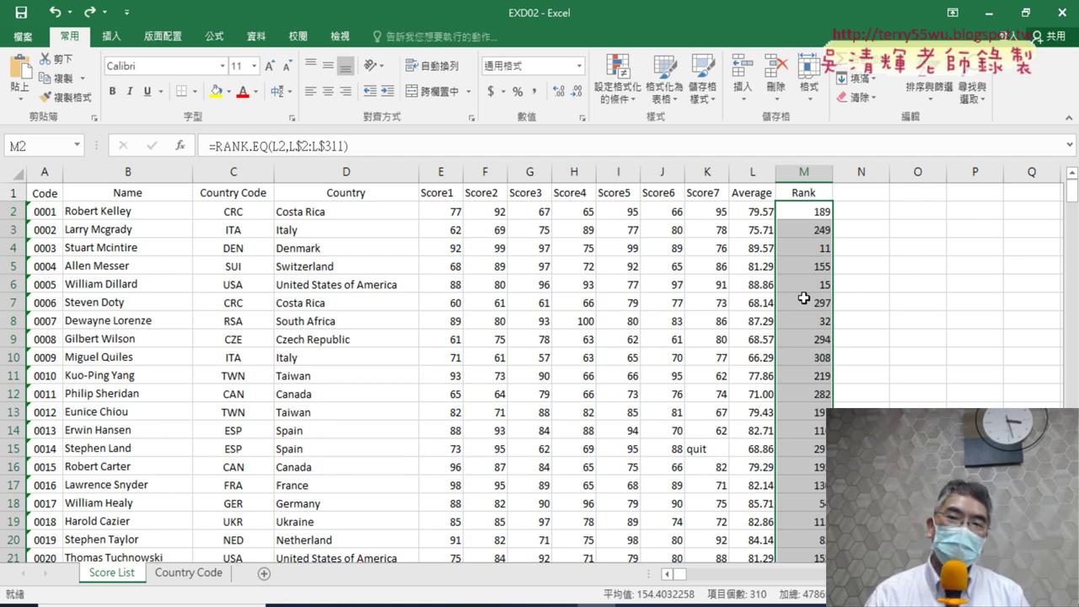
Step: Start a new conditional formatting rule for cell values greater than 50
left_click(660, 87)
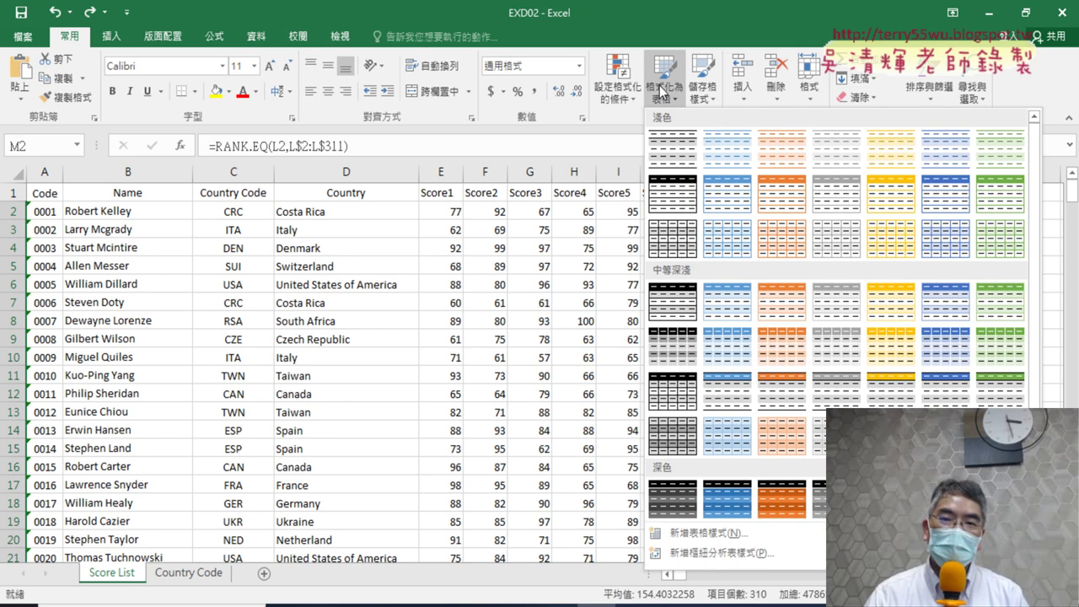
left_click(620, 87)
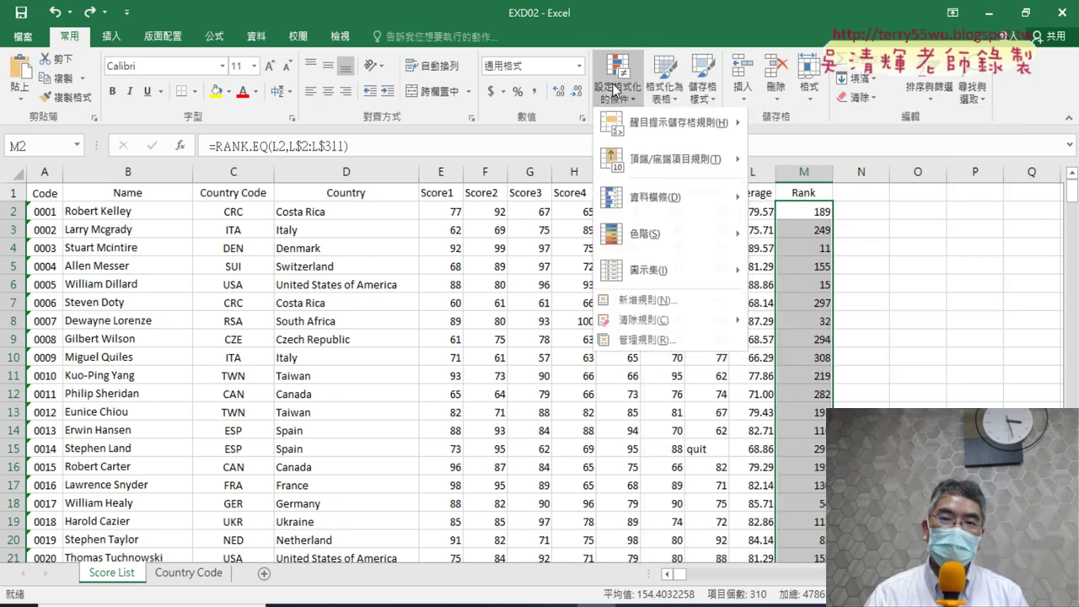
left_click(645, 304)
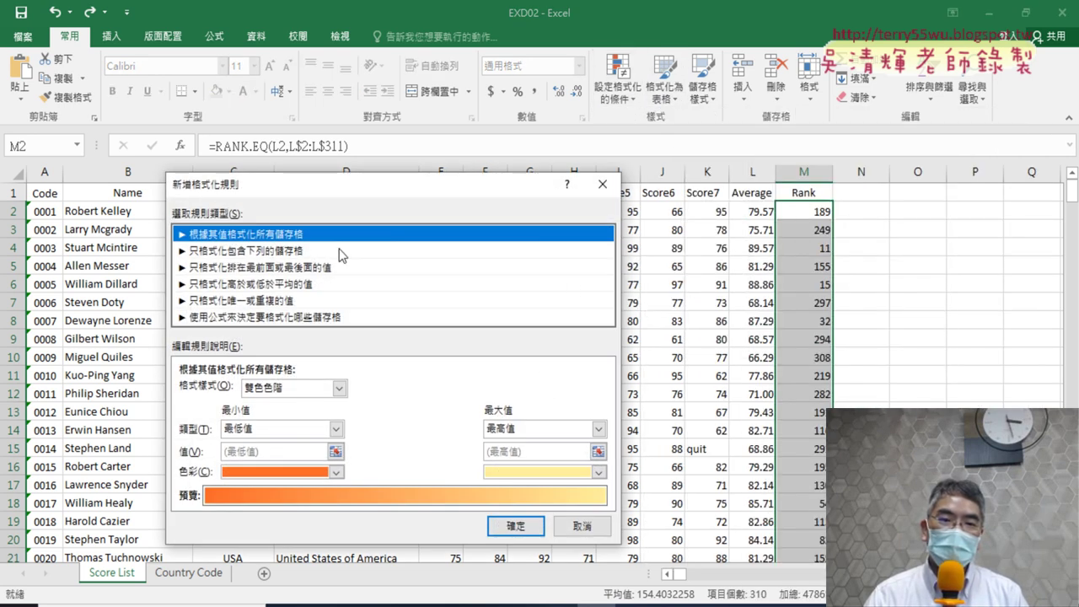
left_click(239, 253)
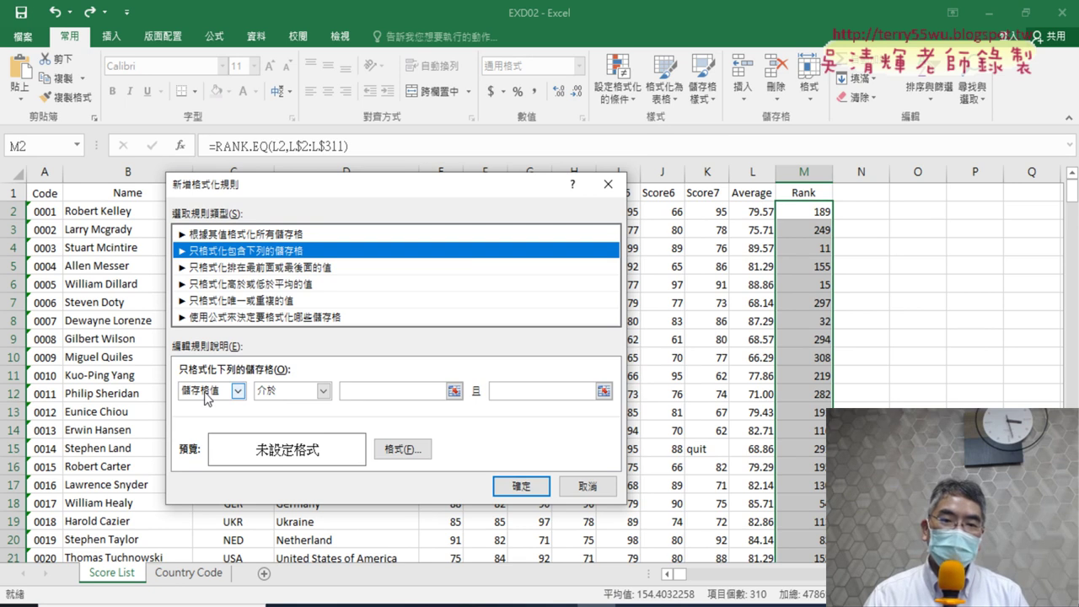
left_click(286, 391)
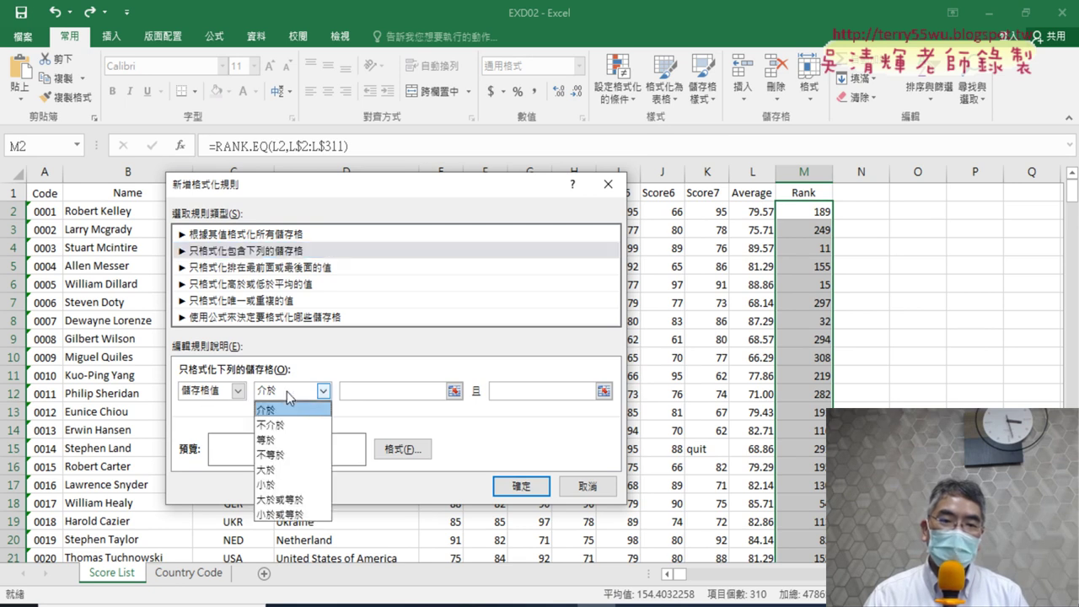
left_click(288, 470)
left_click(363, 394)
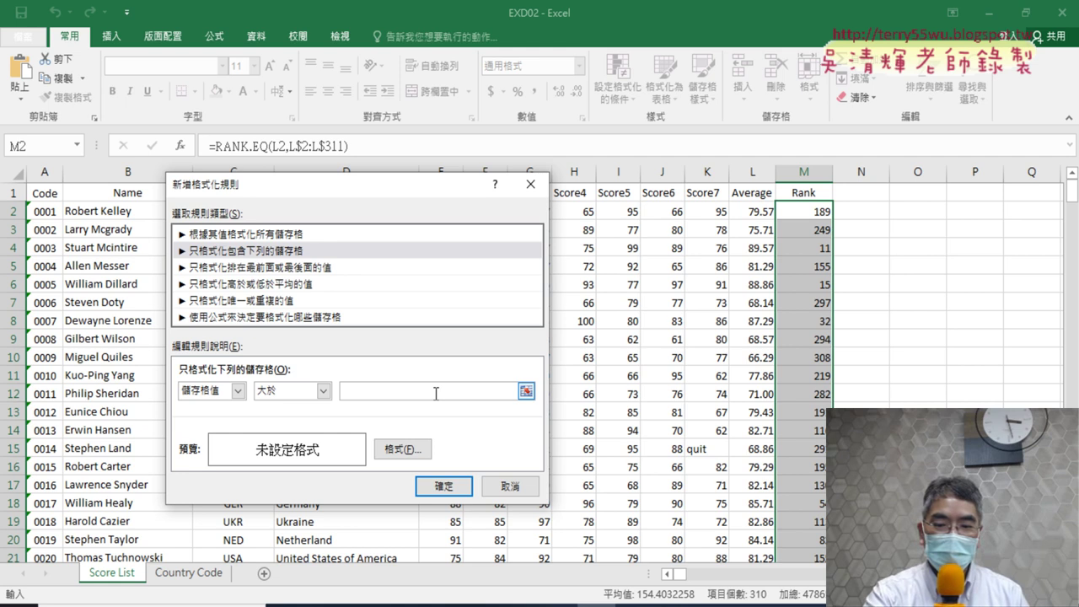
type("5")
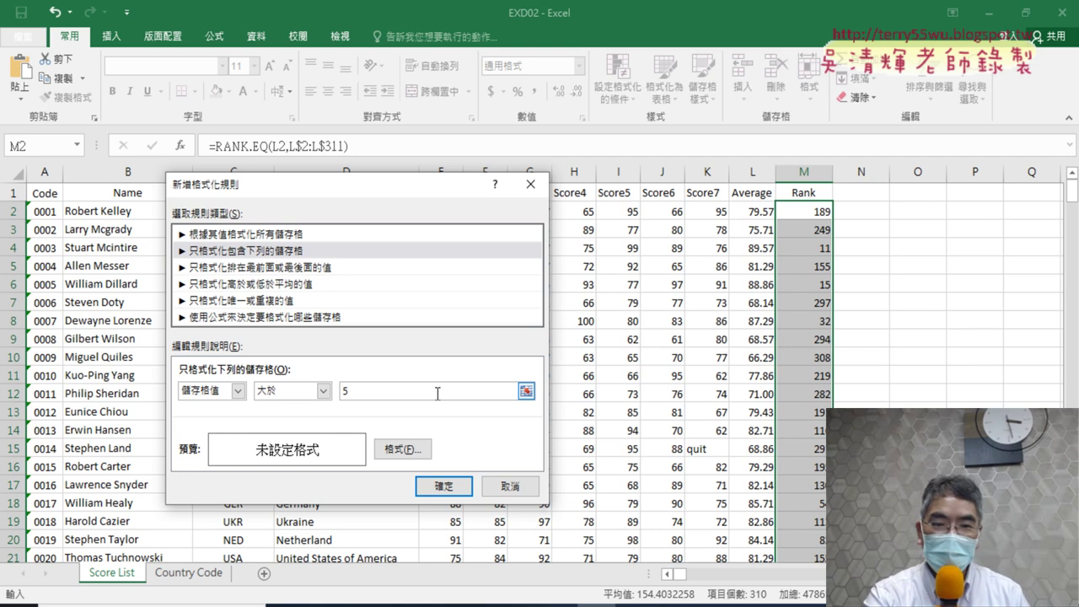
type("0")
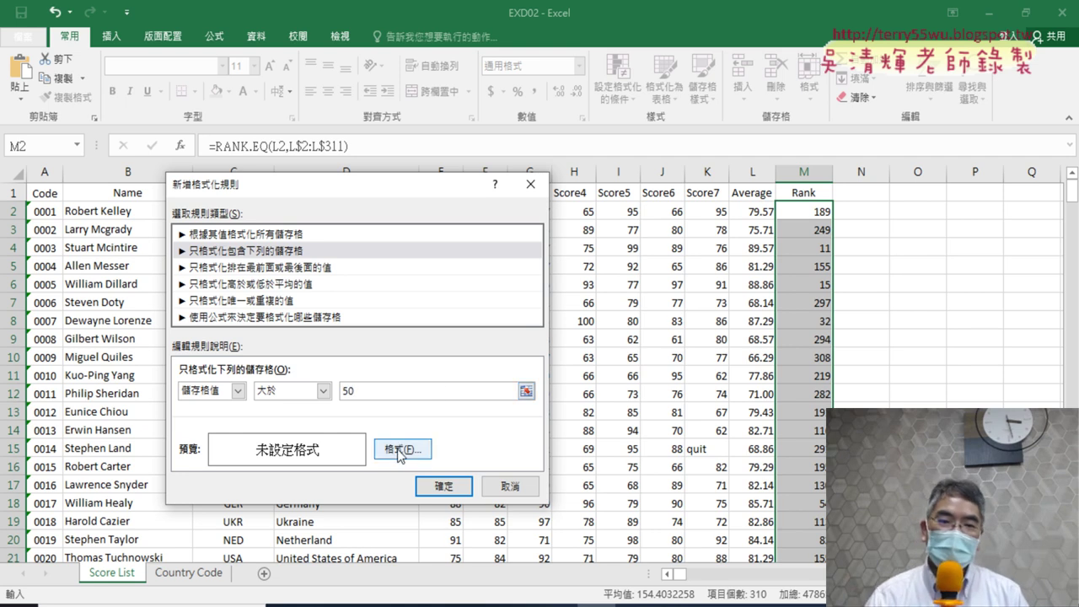
Step: Give the greater-than-50 rule a white font and confirm it
left_click(400, 449)
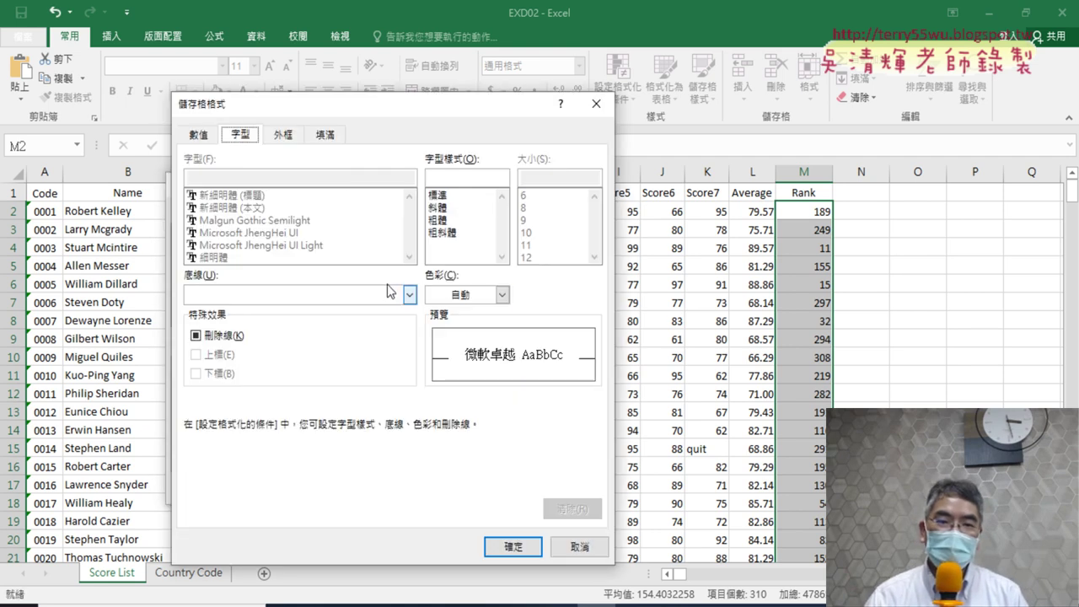
left_click(452, 297)
left_click(433, 354)
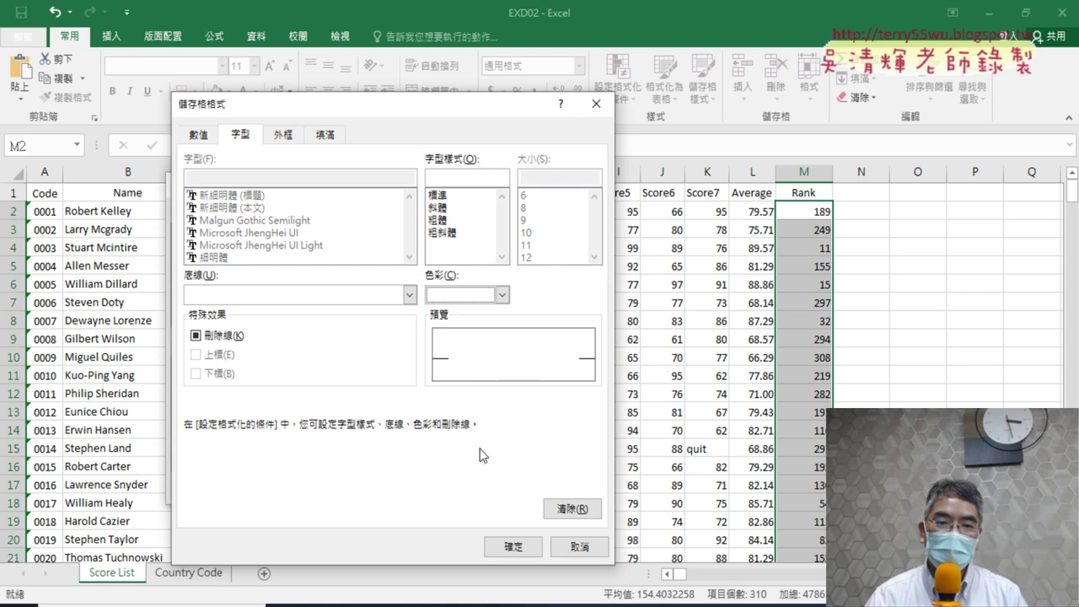
left_click(513, 545)
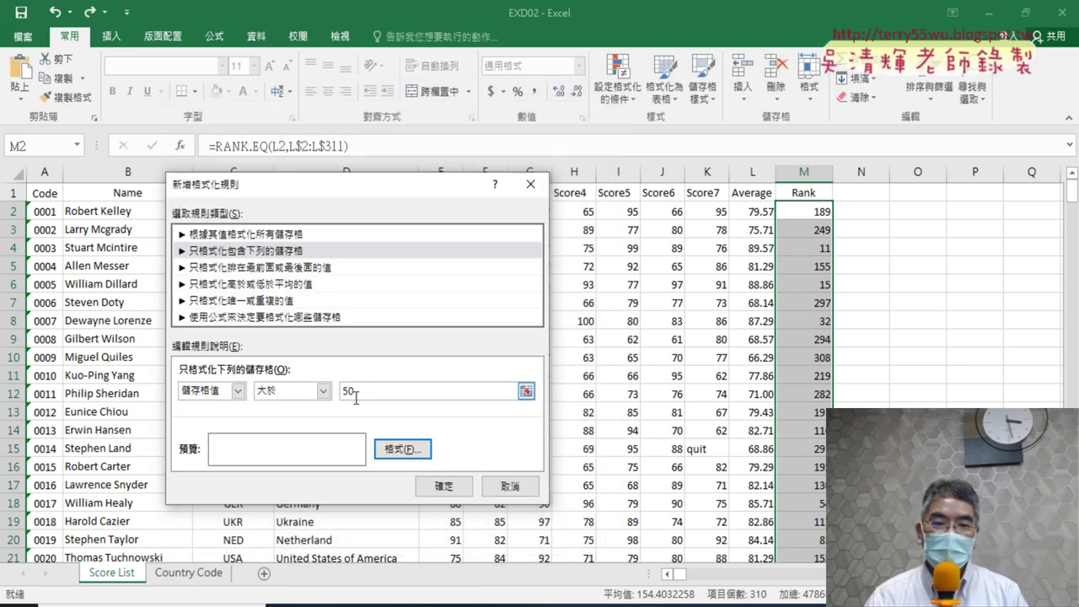
left_click(244, 253)
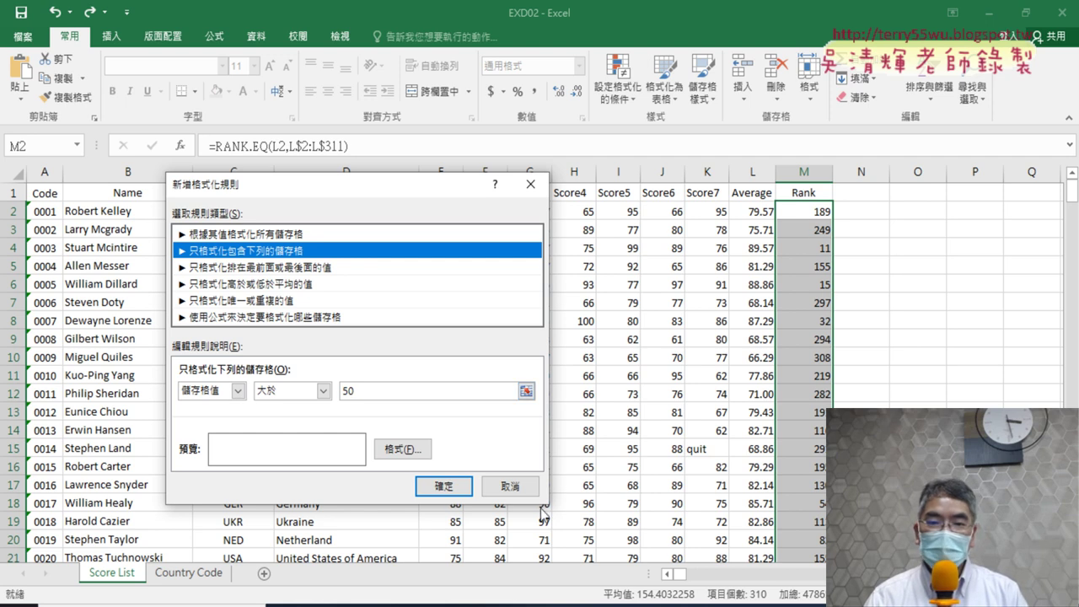
left_click(447, 491)
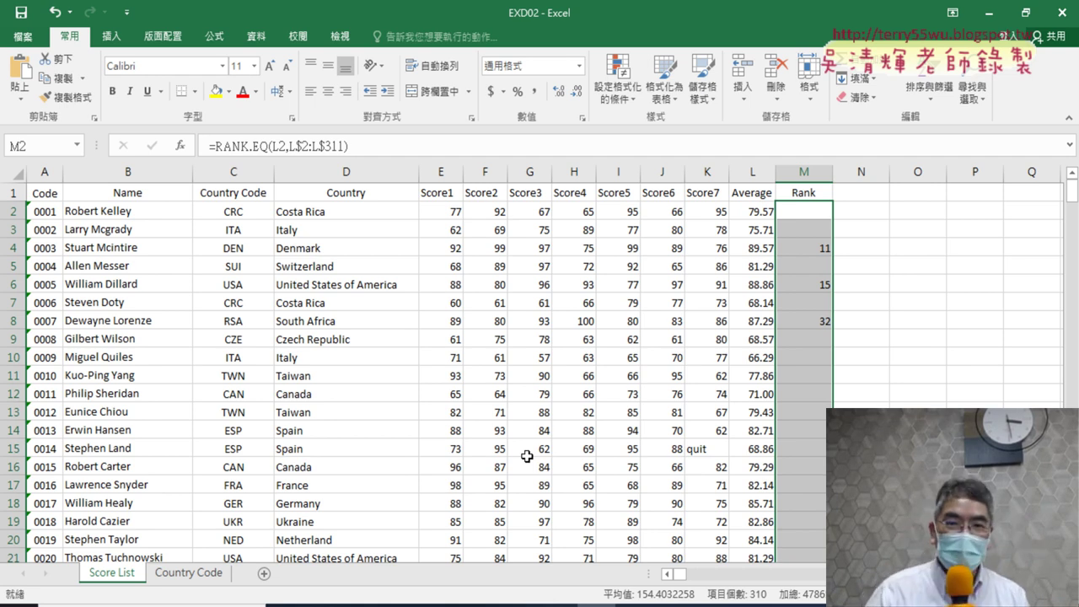
Step: Open the Cell Value > 50 rule from Manage Rules and place the caret after =50
left_click(624, 100)
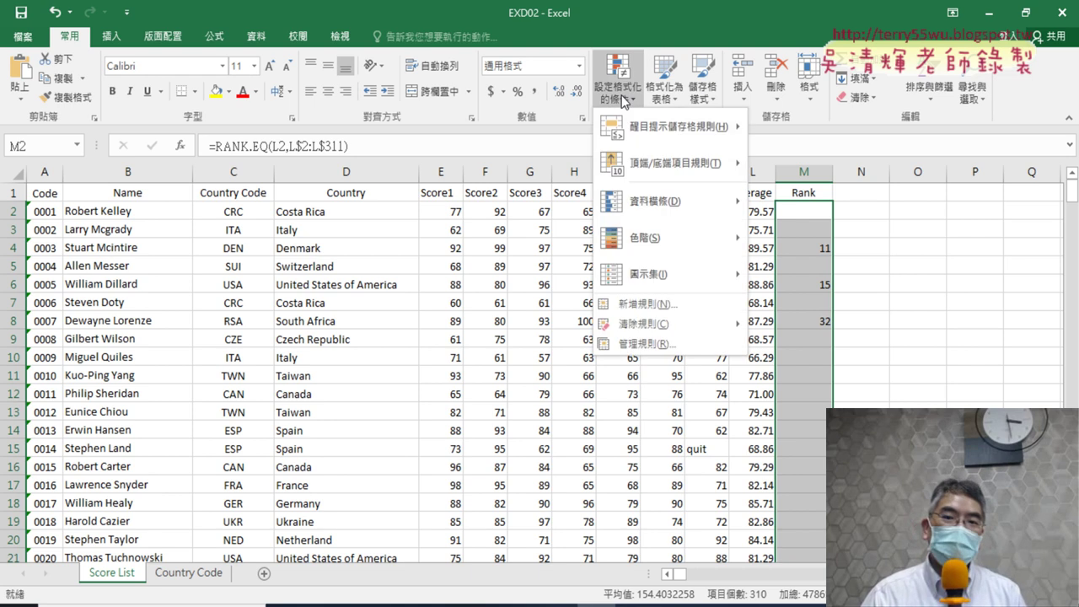
left_click(645, 343)
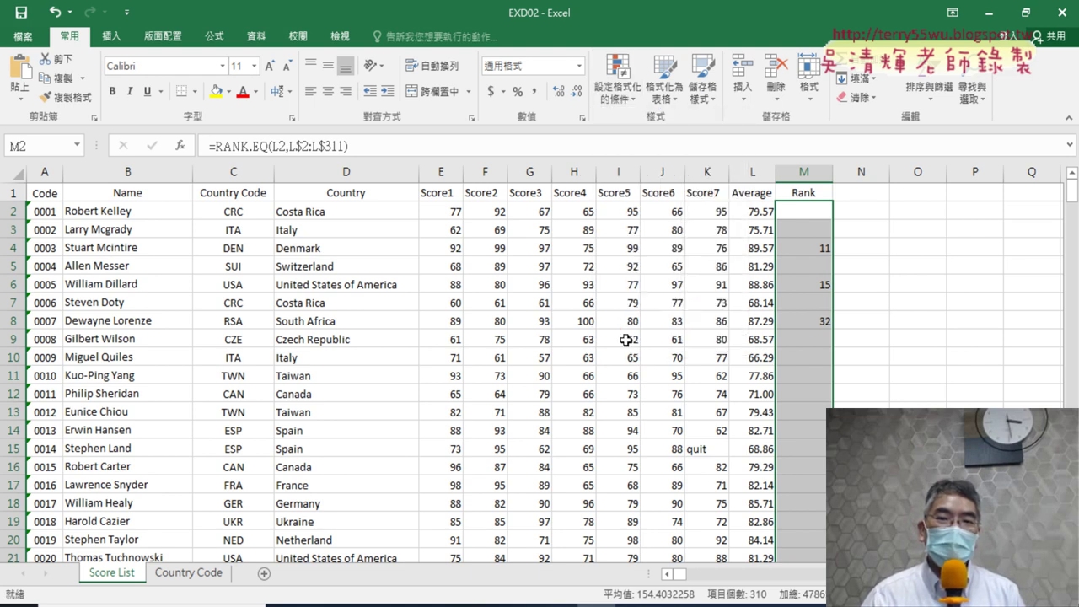
double_click(179, 323)
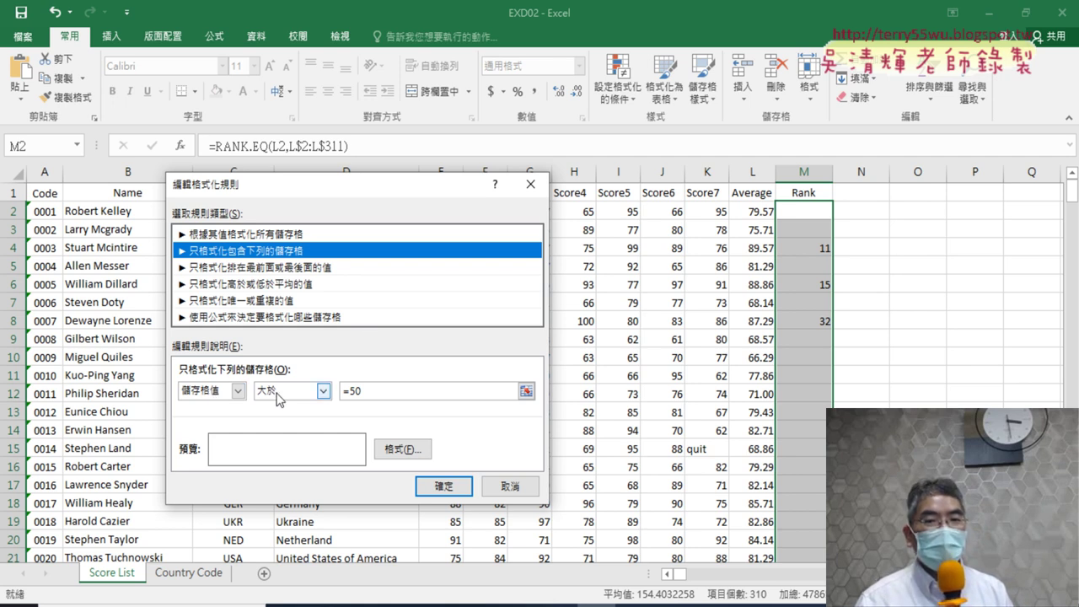
left_click(348, 391)
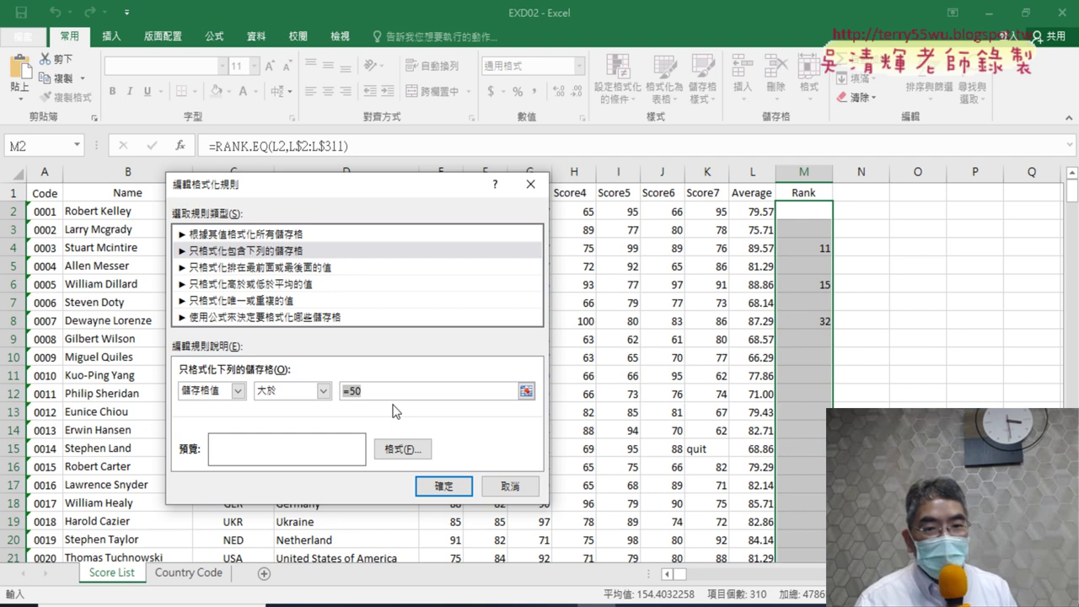
left_click(361, 394)
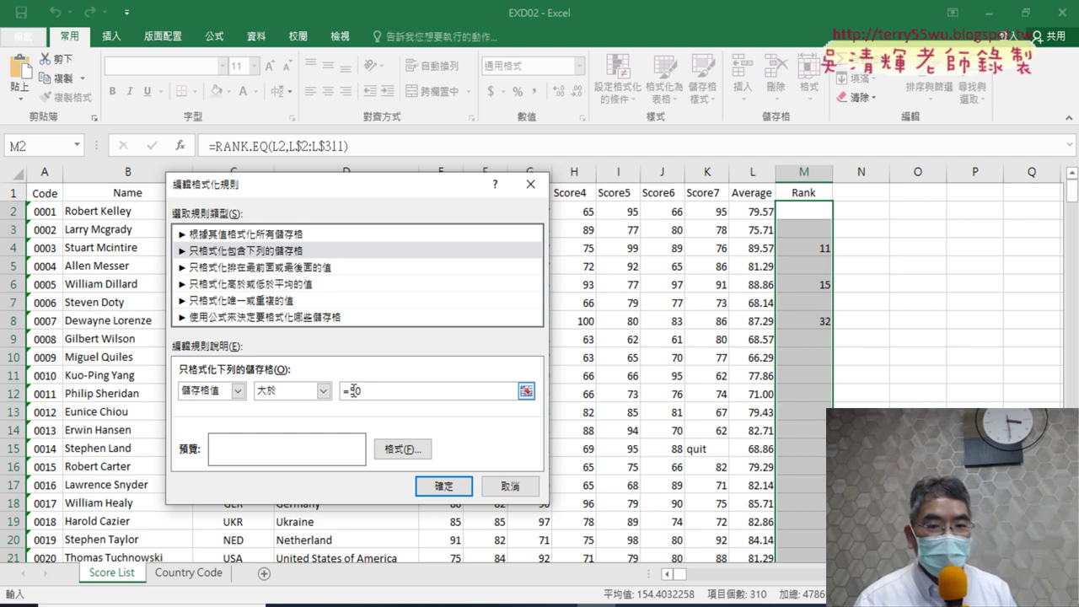